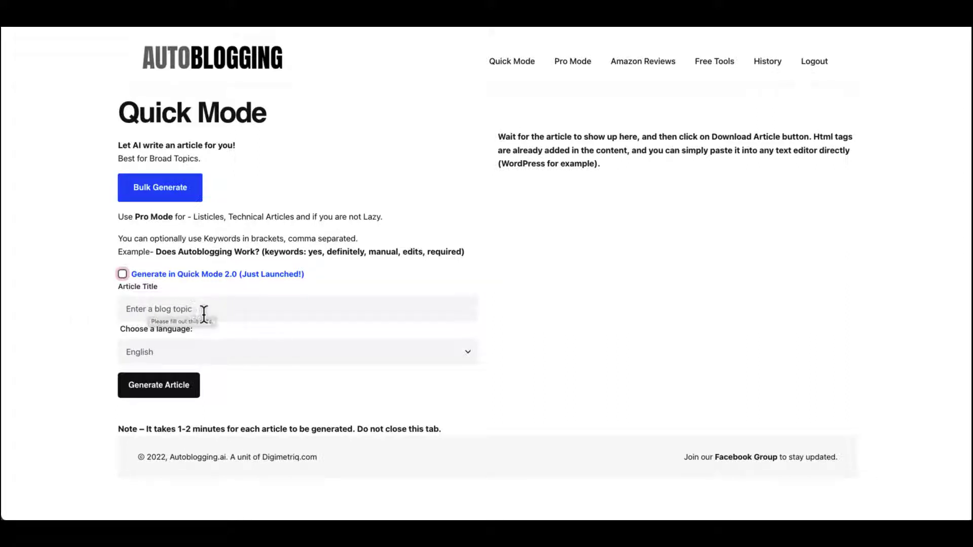
- Open the 'Choose a language' dropdown to show English, Spanish, French and Italian
left_click(404, 352)
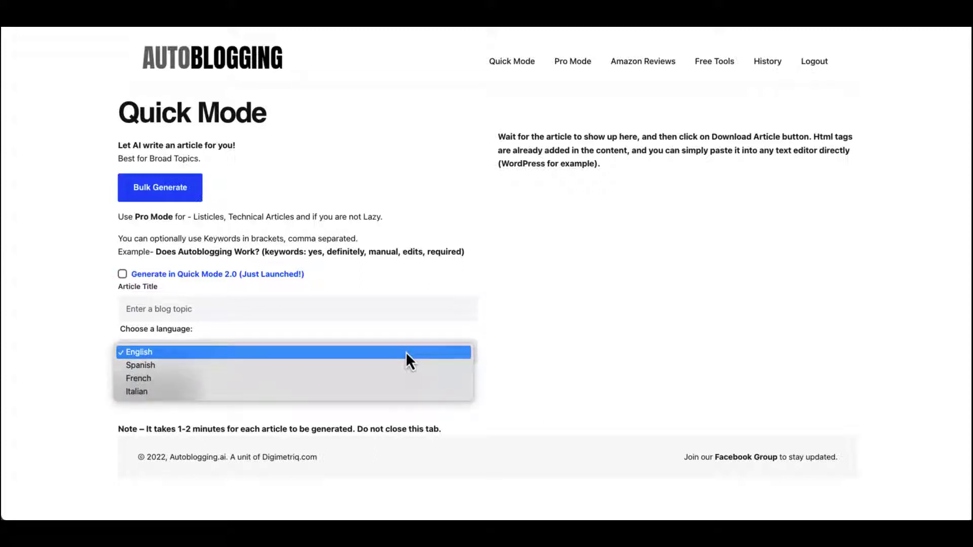
- Keep English as the language and turn Quick Mode 2.0 on, then back off
left_click(406, 351)
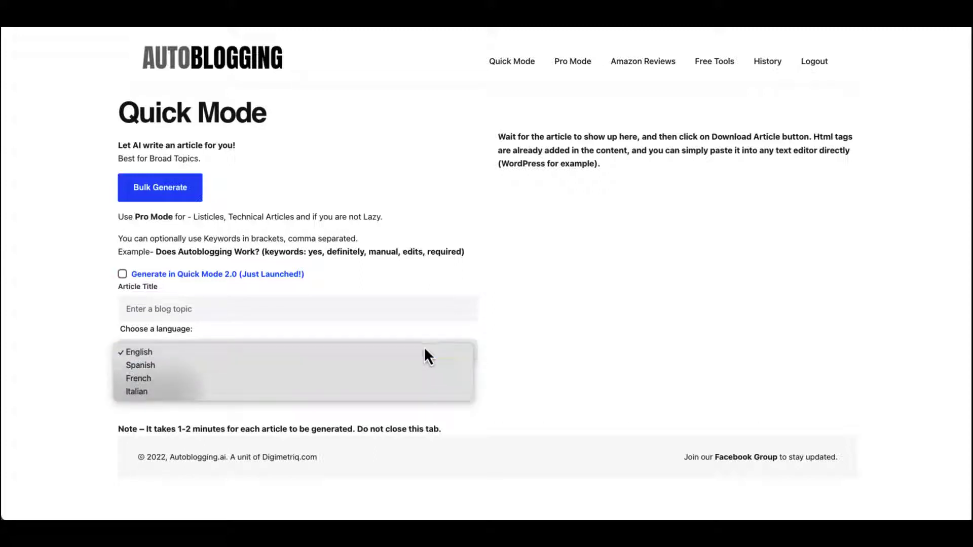
left_click(123, 274)
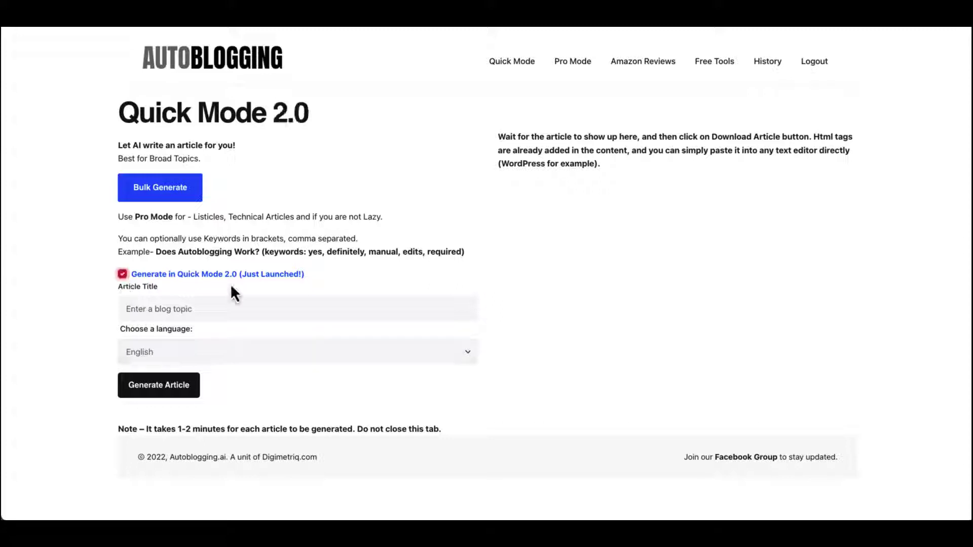
left_click(121, 275)
- Switch to the Pro Mode form and select English in its language dropdown
left_click(569, 65)
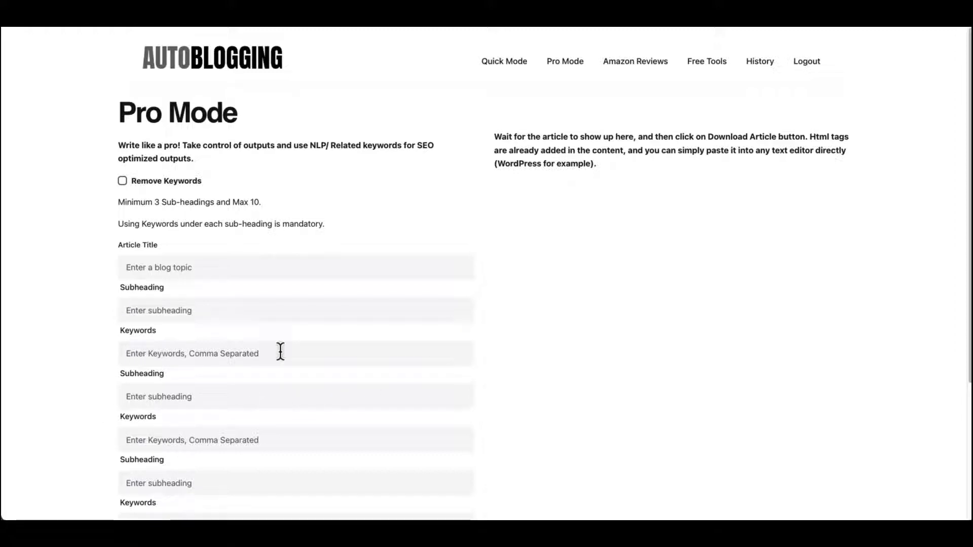
scroll(160, 378, "down", 1)
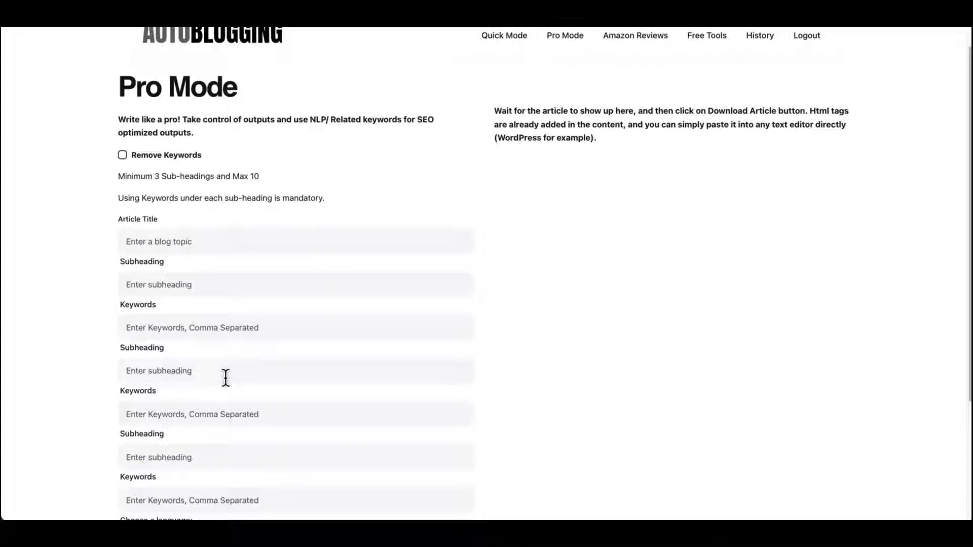
scroll(225, 380, "down", 3)
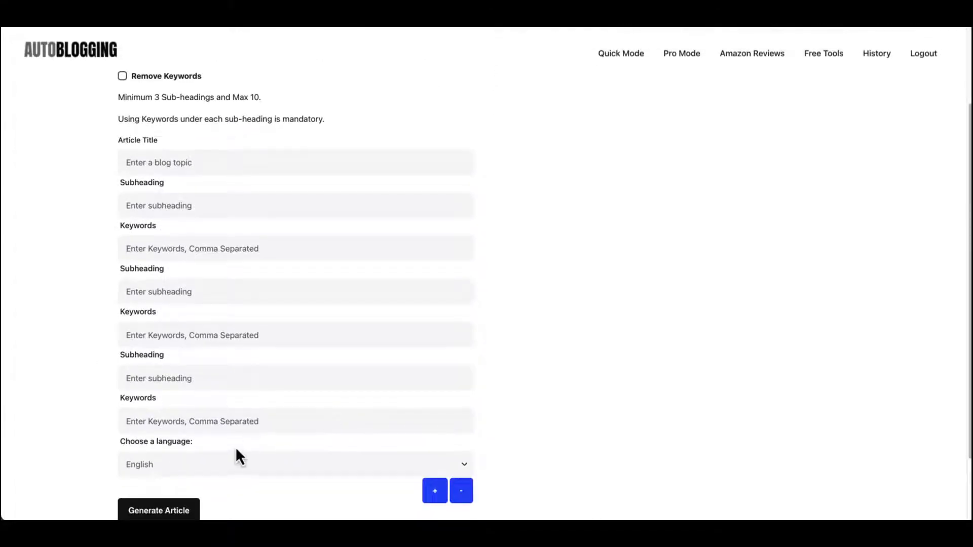
left_click(455, 463)
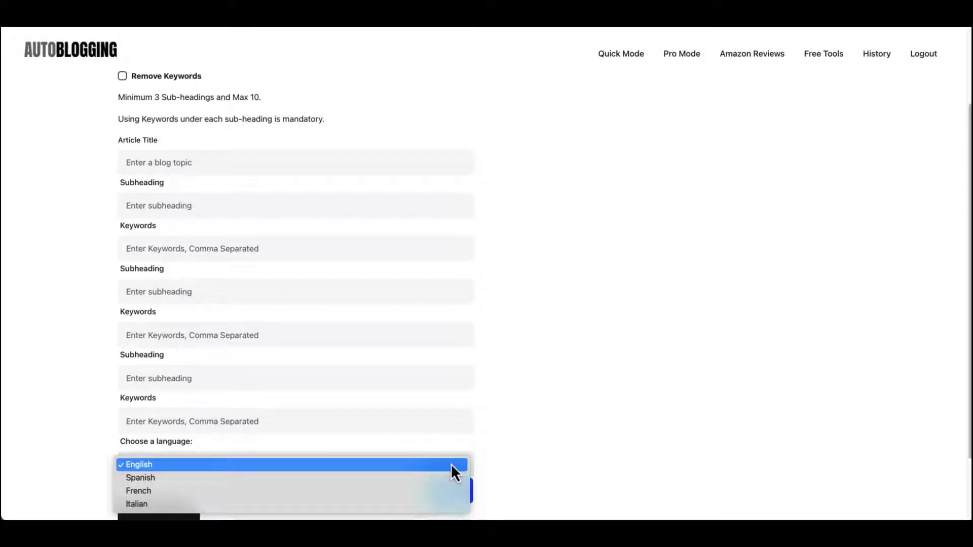
left_click(51, 267)
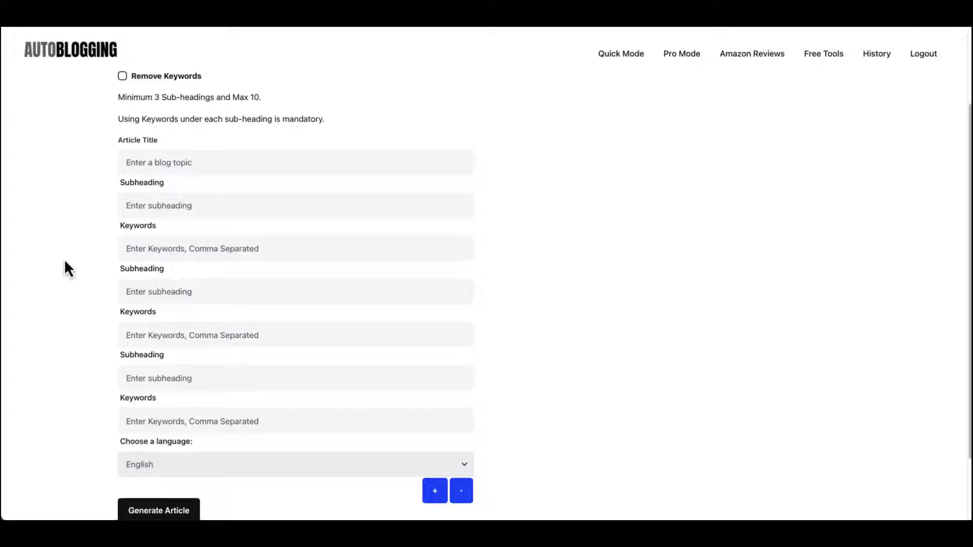
- Generate a review of the magnetic dry-erase whiteboard from its Amazon product URL in Amazon Reviews
left_click(757, 58)
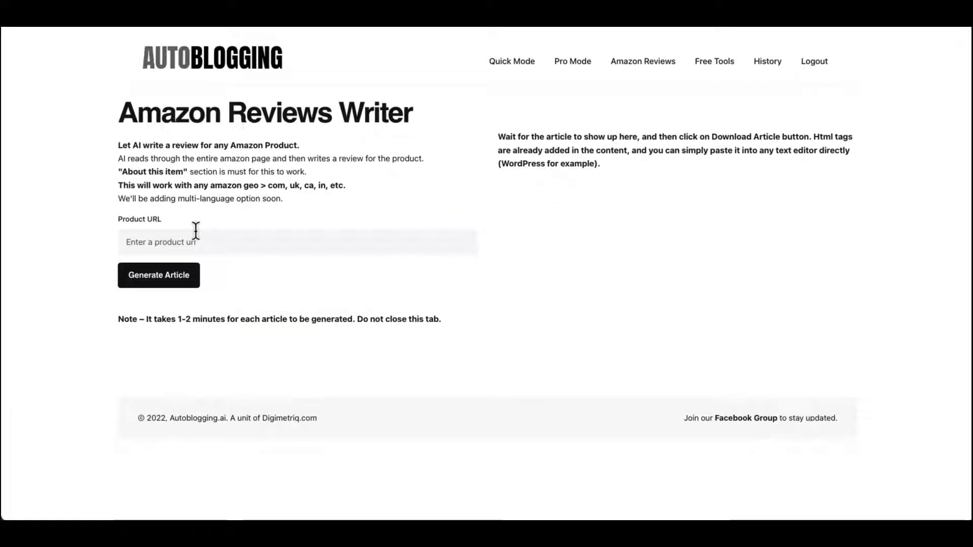
left_click(149, 241)
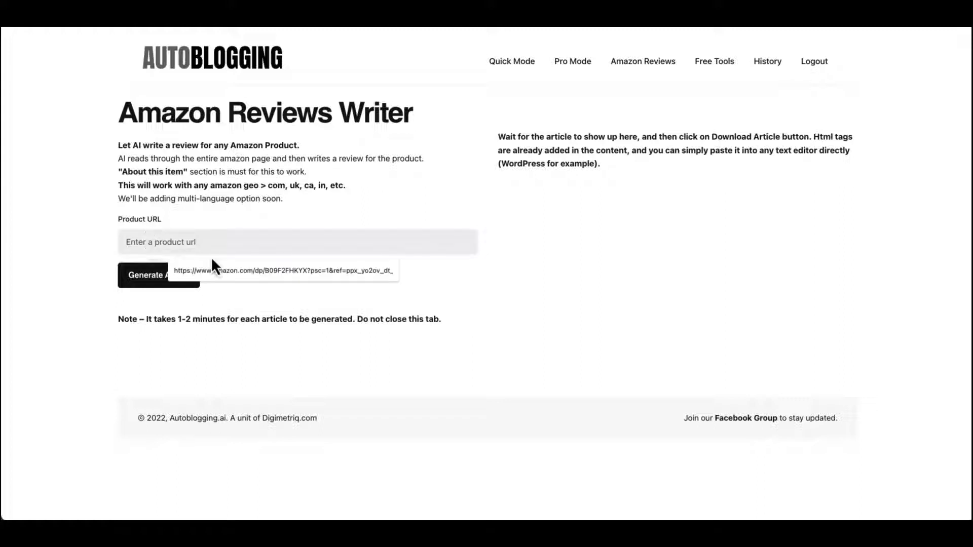
left_click(210, 269)
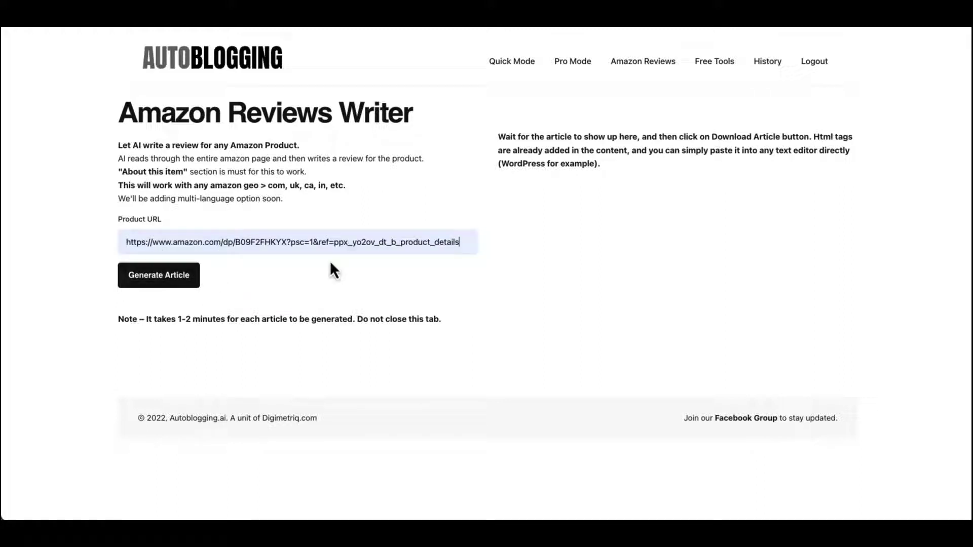
left_click(154, 283)
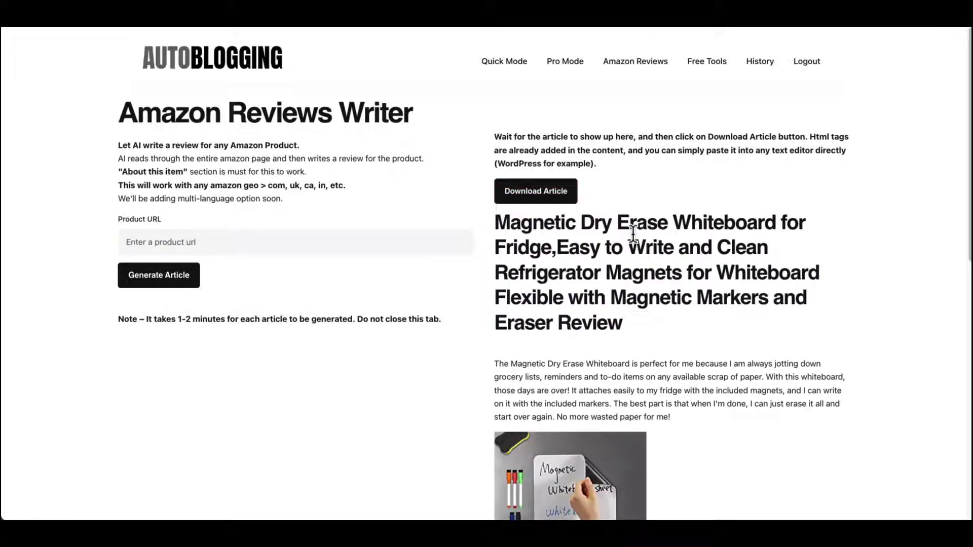
scroll(731, 269, "down", 1)
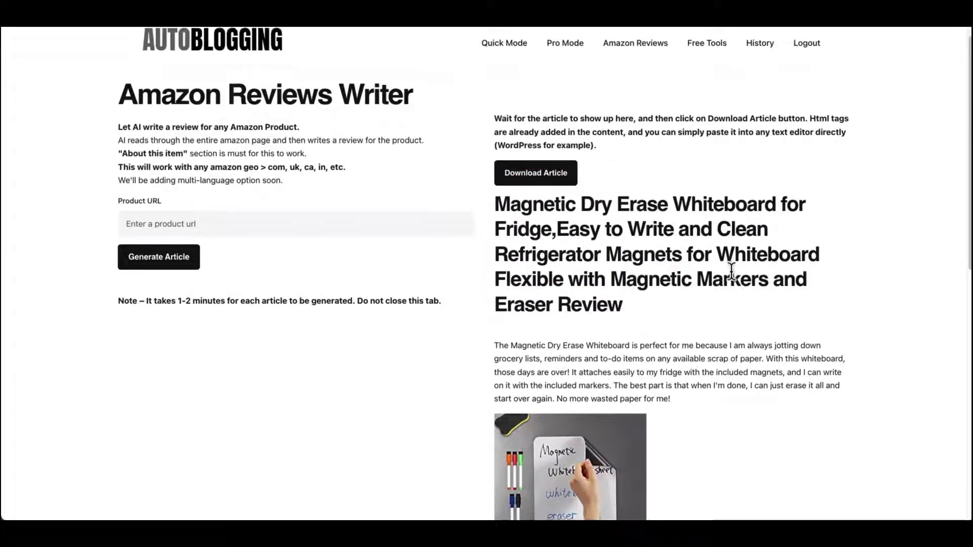
scroll(720, 152, "up", 1)
- Browse the Free Tools title, meta description and outline generators, then go to History
left_click(712, 65)
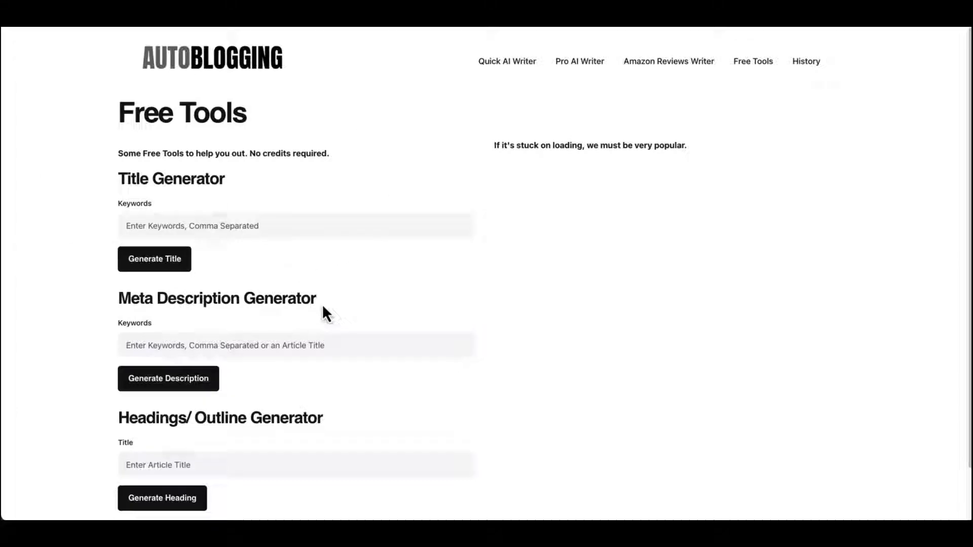
scroll(322, 304, "down", 1)
scroll(256, 423, "down", 2)
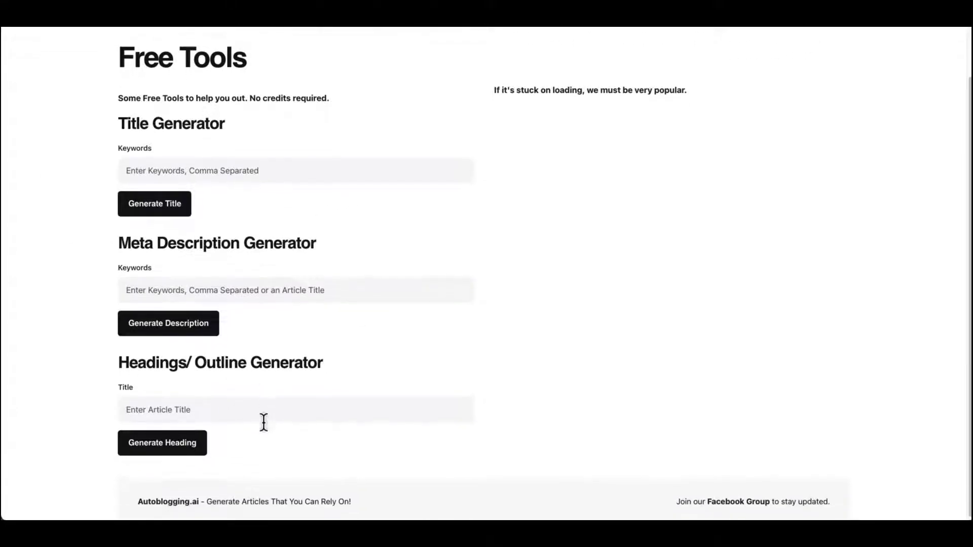
scroll(320, 434, "up", 3)
scroll(319, 433, "up", 1)
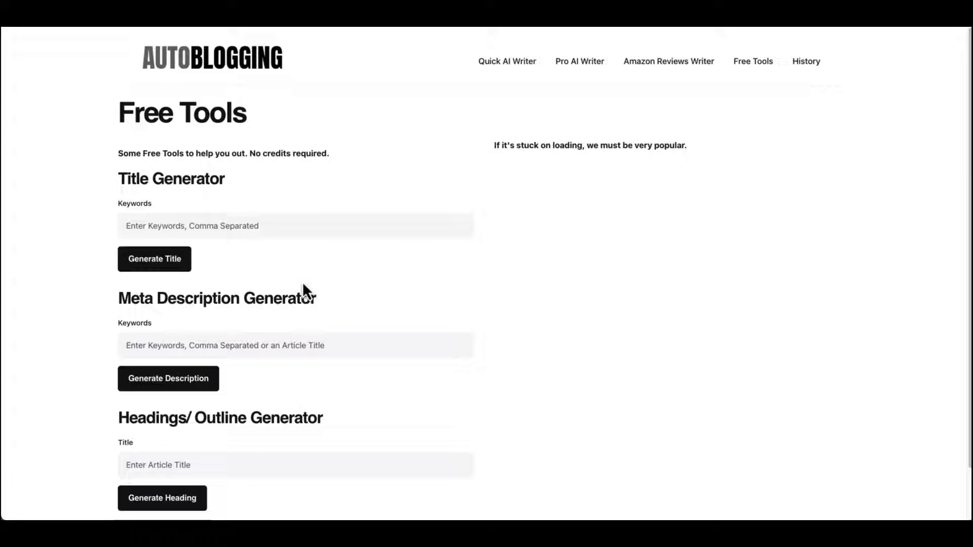
left_click(806, 63)
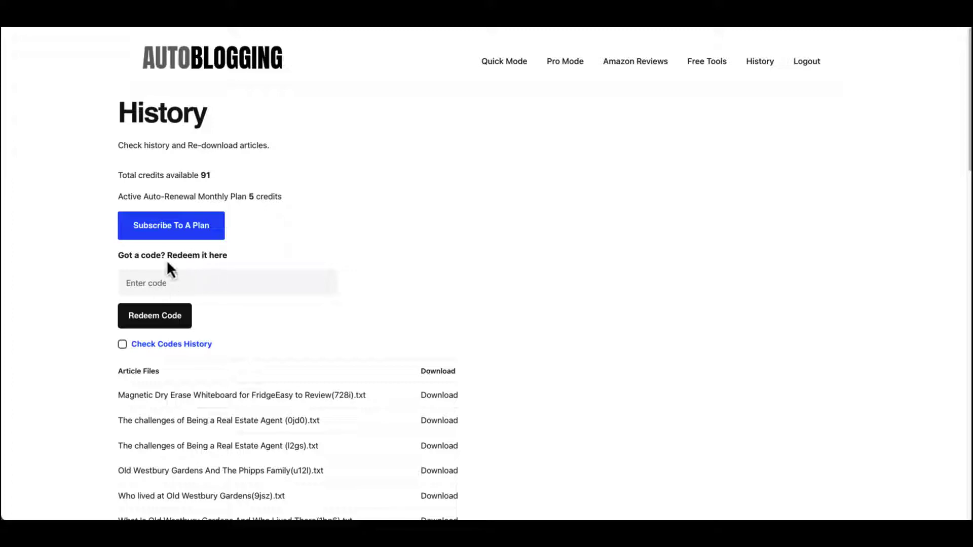
scroll(333, 278, "down", 7)
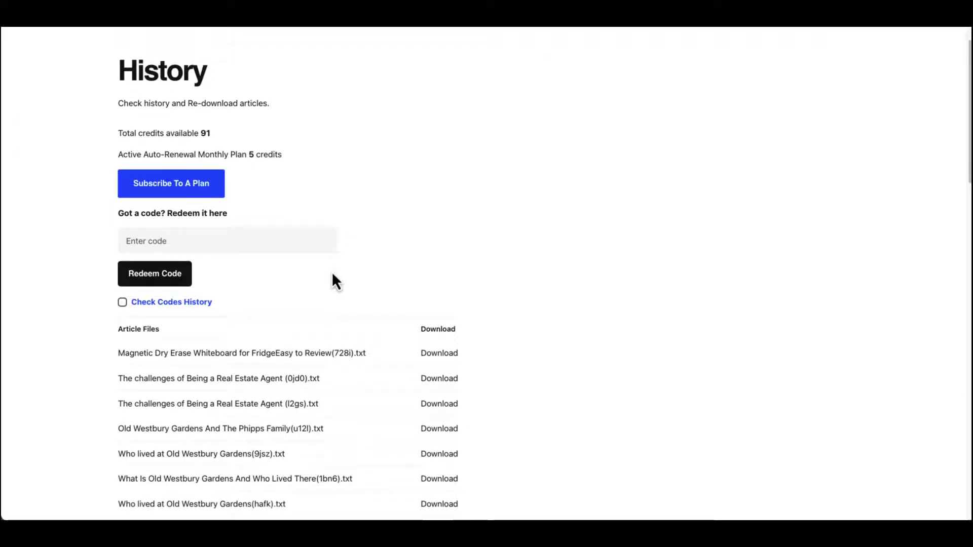
scroll(426, 217, "down", 4)
scroll(433, 245, "up", 11)
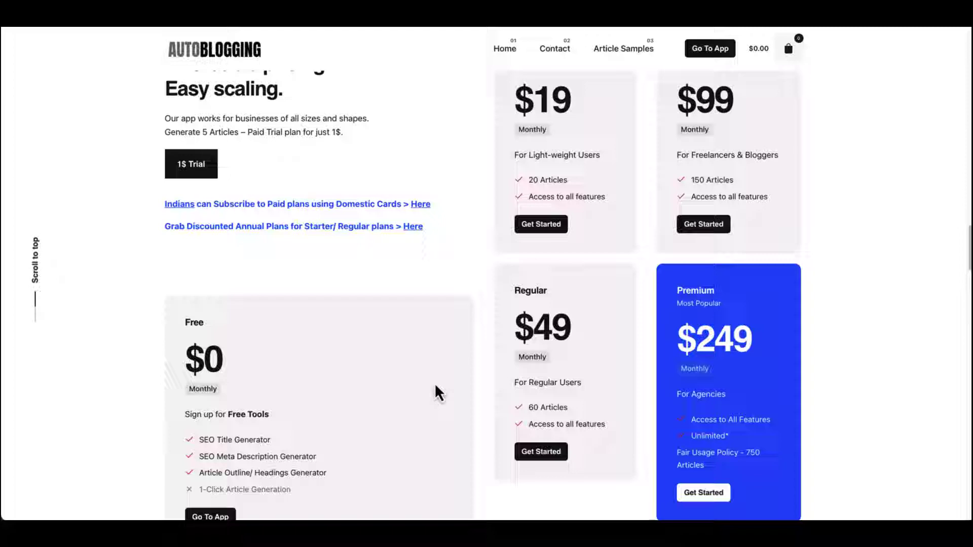
scroll(355, 400, "down", 1)
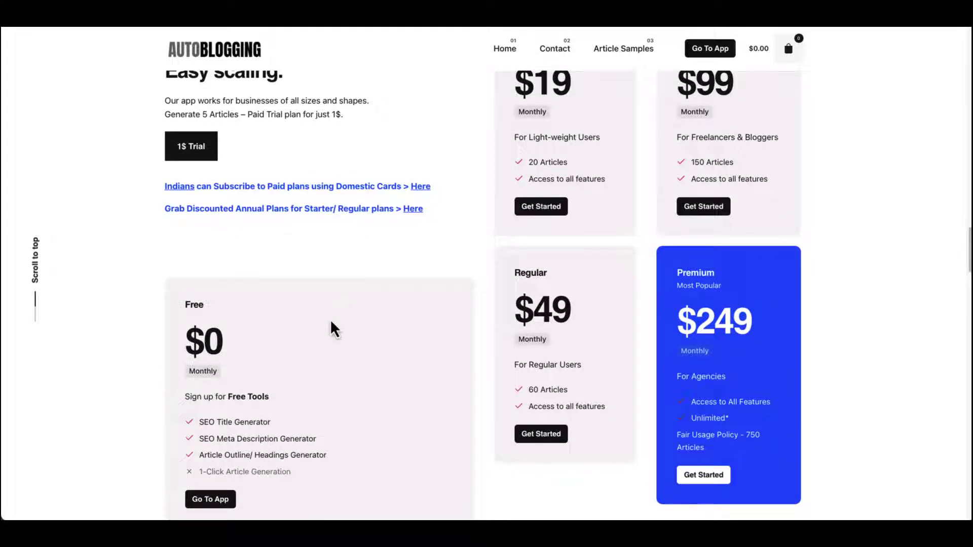
scroll(324, 416, "down", 1)
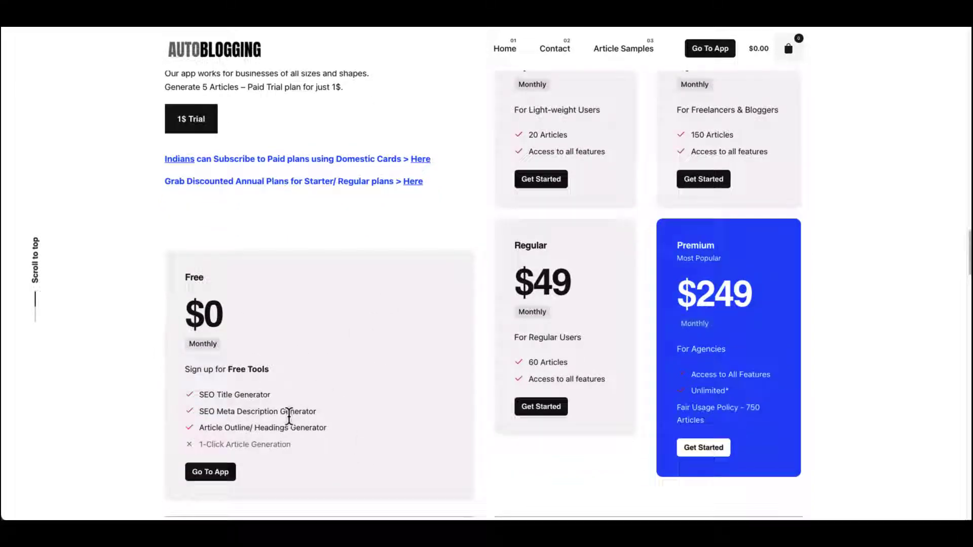
scroll(263, 408, "up", 2)
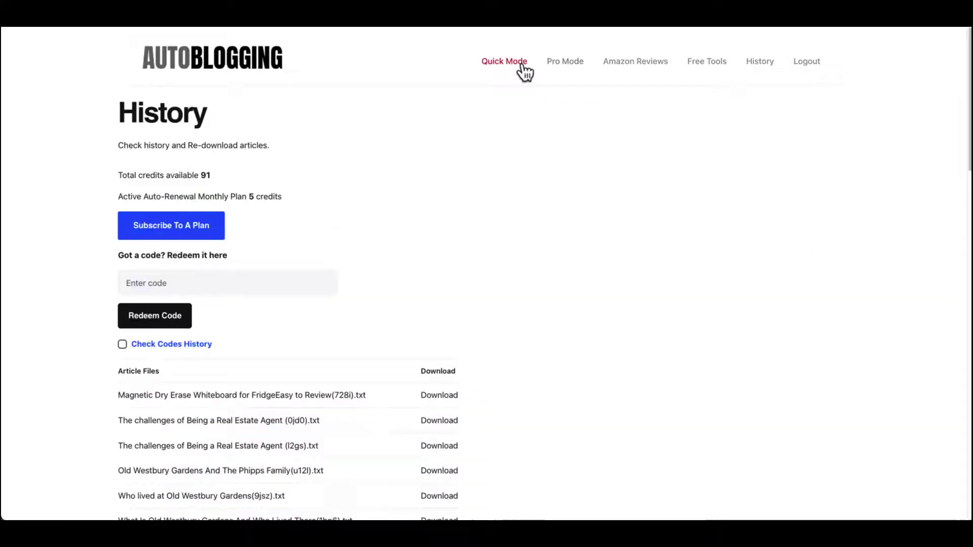
- Generate the title 'How Important is Web Design for SEO?' from the keywords 'web design, seo' and select it
left_click(523, 66)
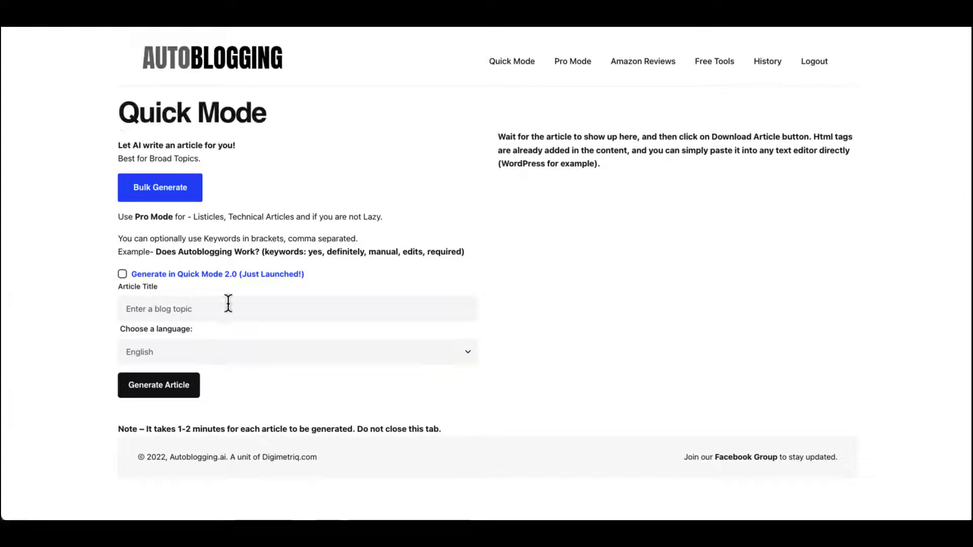
left_click(711, 75)
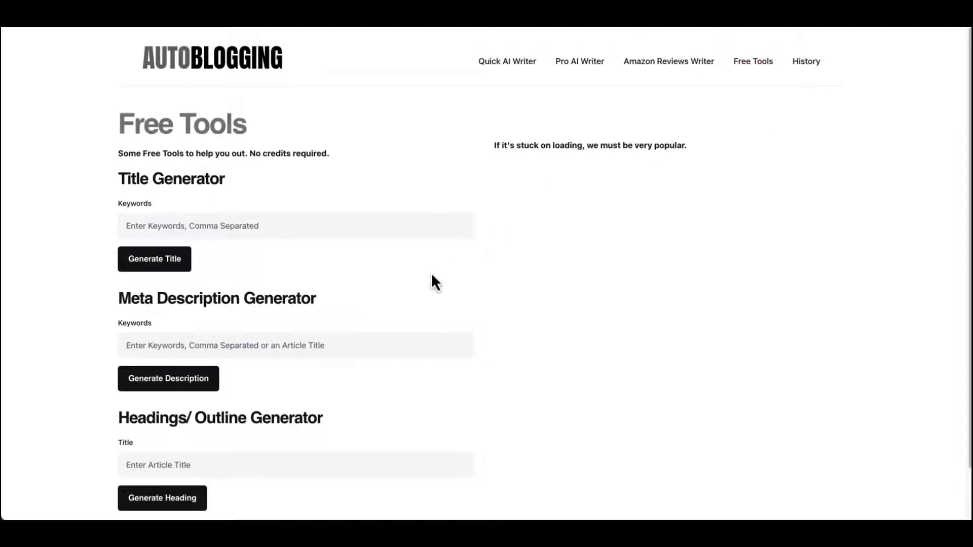
left_click(152, 229)
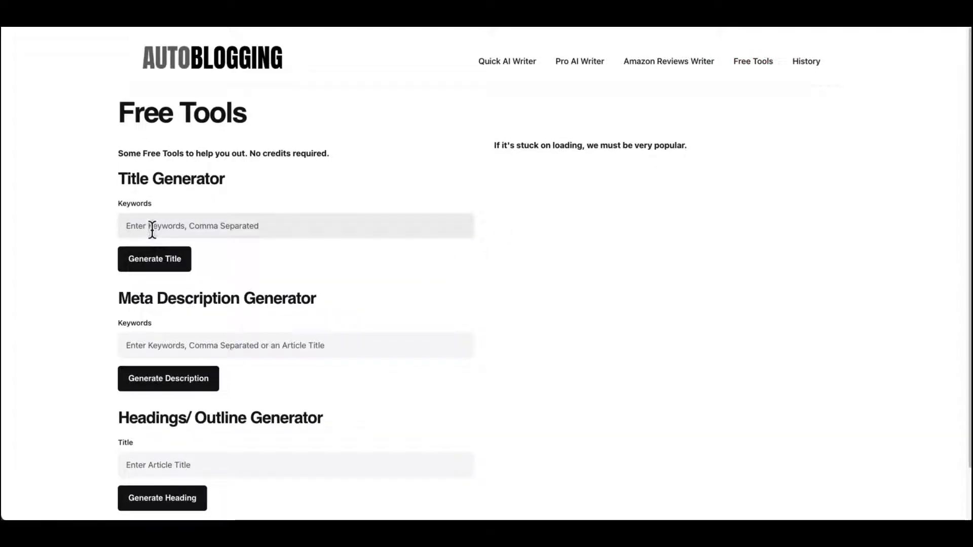
type("web design, seo")
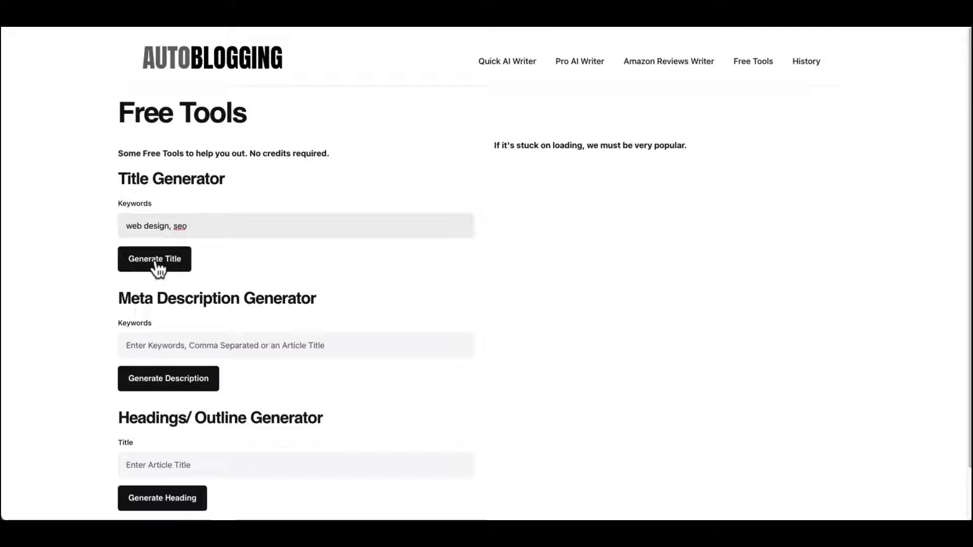
left_click(155, 263)
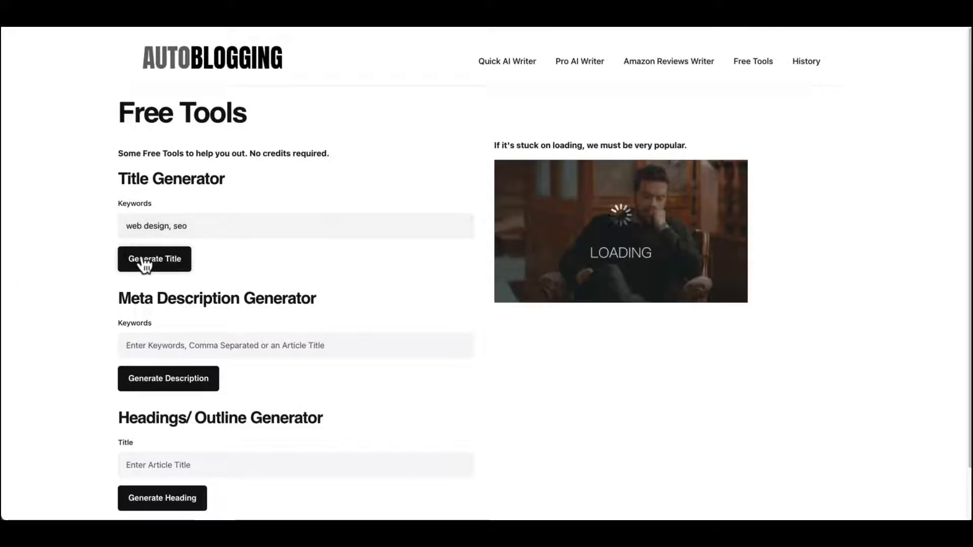
left_click_drag(722, 212, 495, 209)
key("ctrl+c")
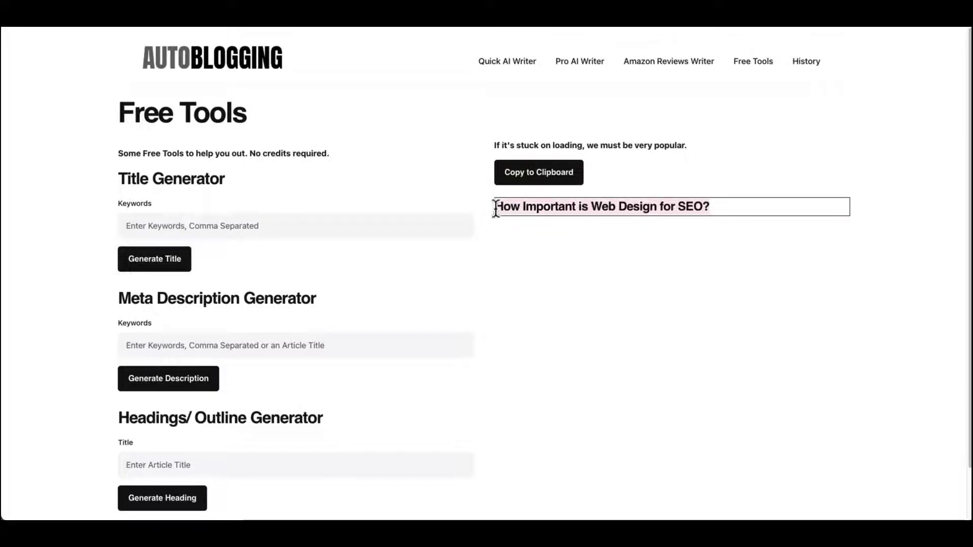
- Paste 'How Important is Web Design for SEO' into Quick Mode's Article Title and generate it
left_click(507, 62)
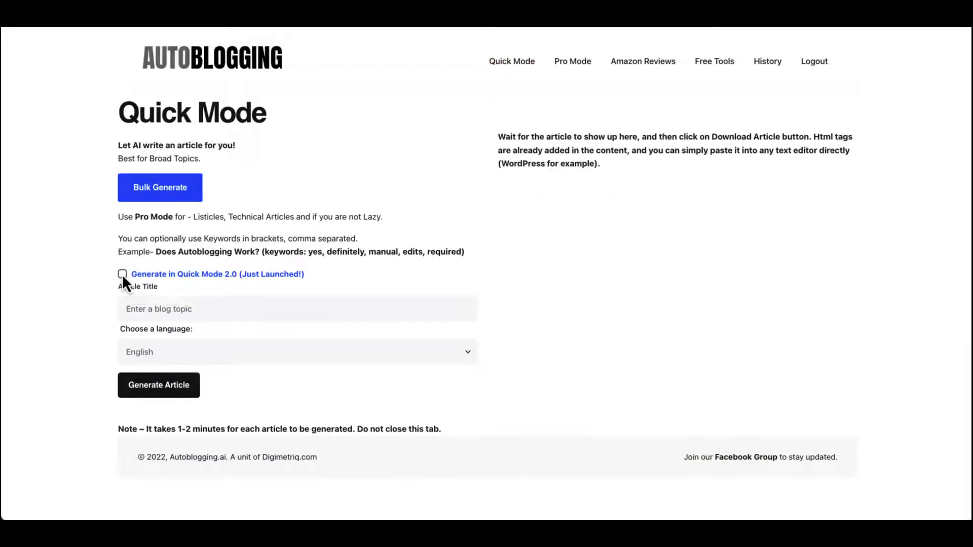
left_click(122, 274)
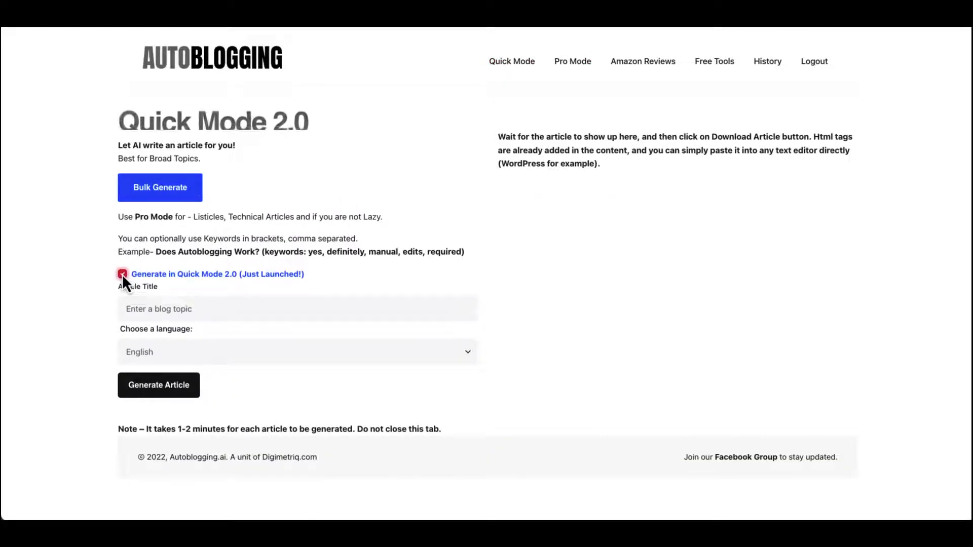
left_click(133, 308)
key("ctrl+v")
left_click(169, 385)
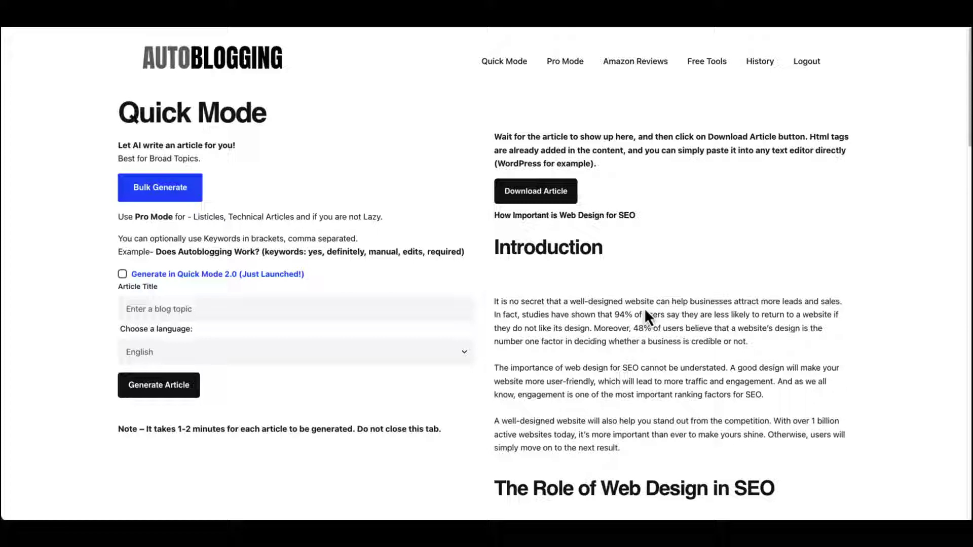
scroll(646, 316, "down", 1)
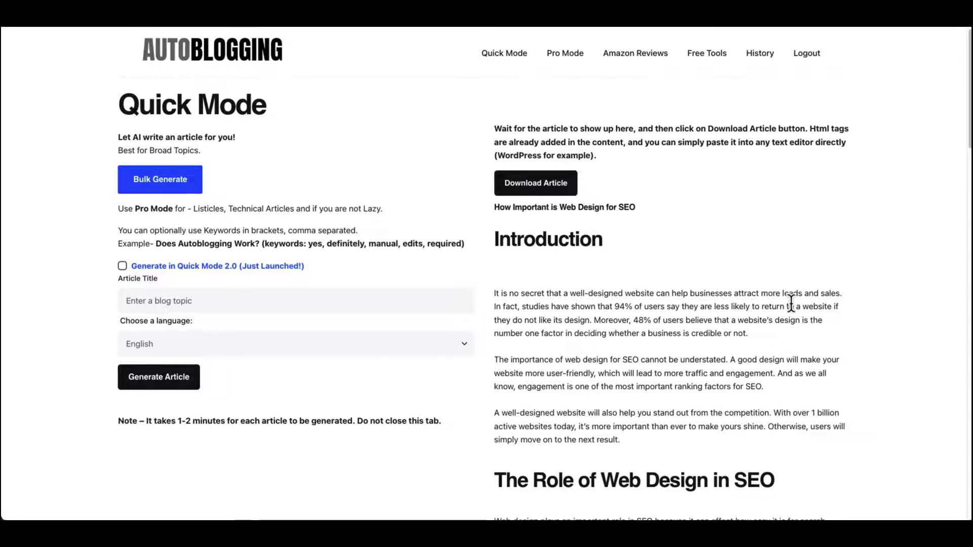
scroll(791, 303, "down", 2)
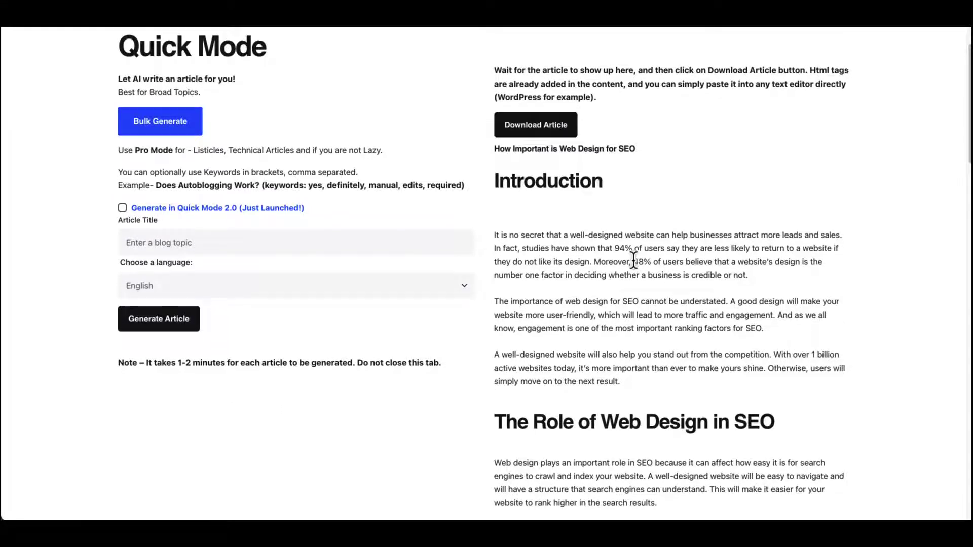
scroll(604, 342, "down", 1)
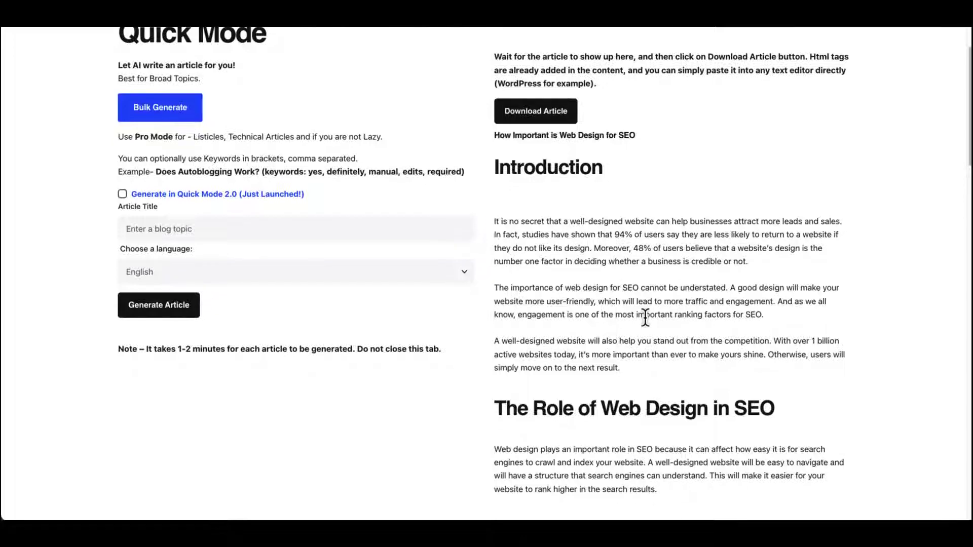
scroll(646, 297, "down", 2)
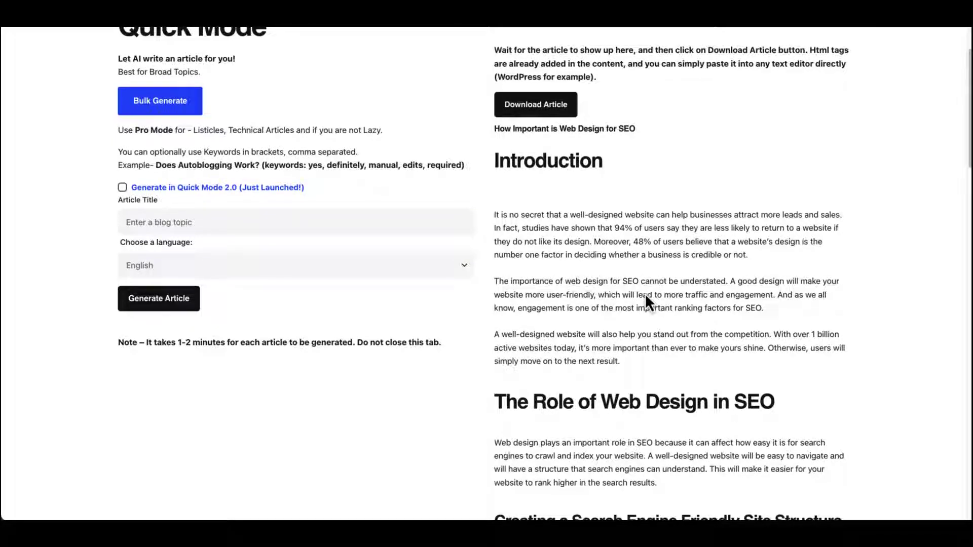
scroll(645, 304, "down", 4)
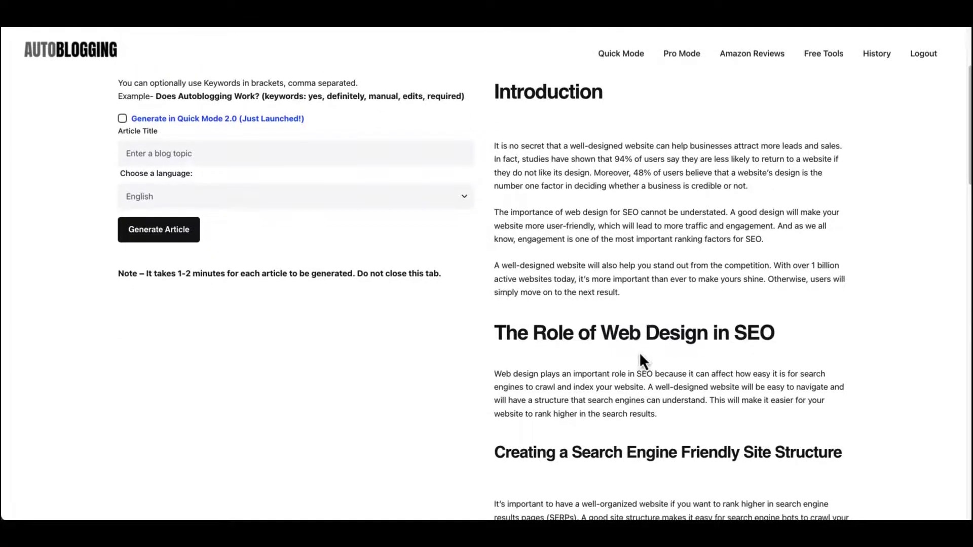
scroll(640, 352, "down", 4)
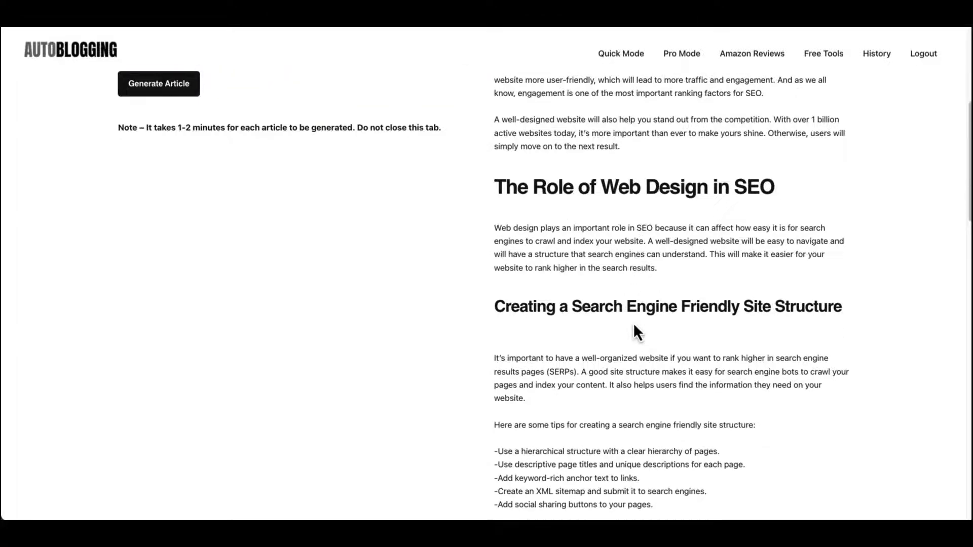
scroll(583, 309, "up", 6)
scroll(583, 308, "up", 3)
scroll(578, 304, "down", 7)
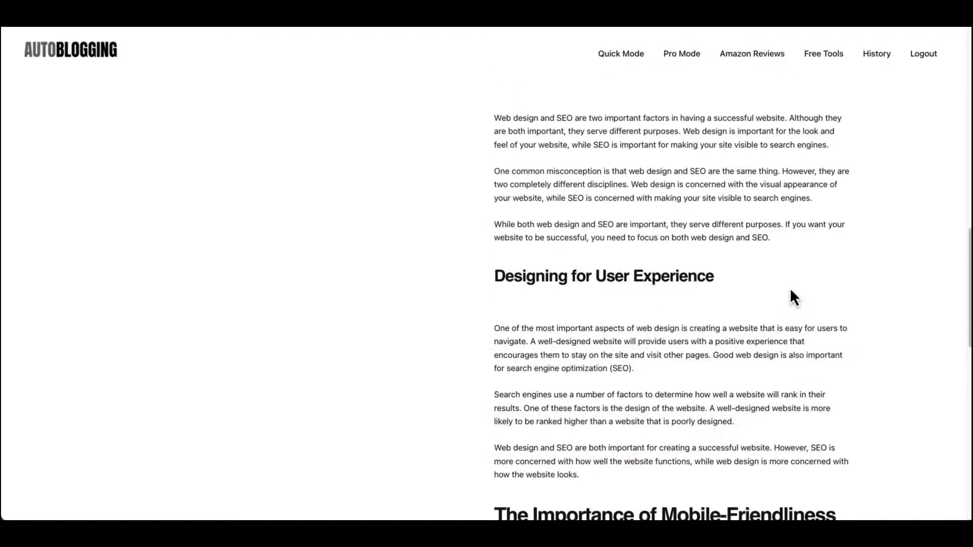
scroll(780, 295, "down", 12)
scroll(778, 304, "up", 20)
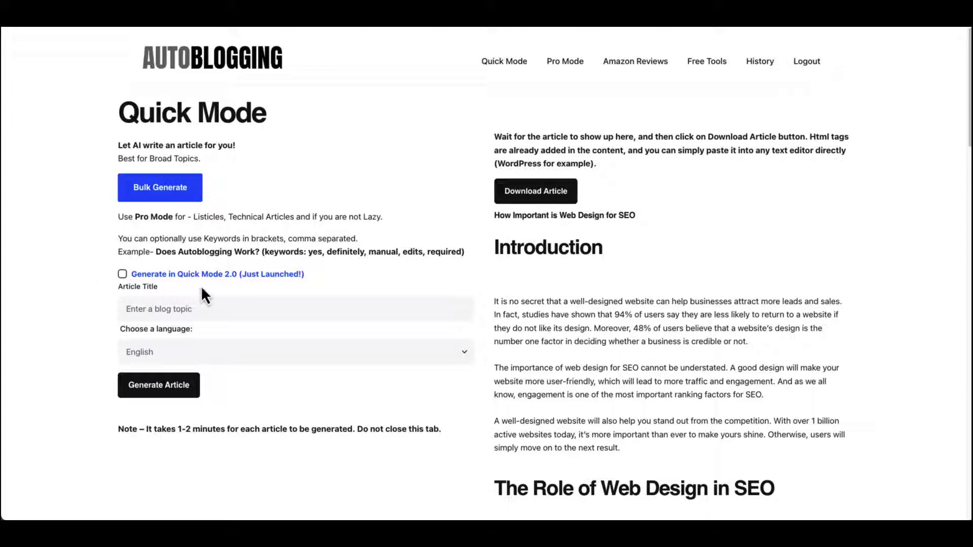
- Regenerate the saved title with keywords web designer, new york, seo, digital marketing, web agency
left_click(141, 312)
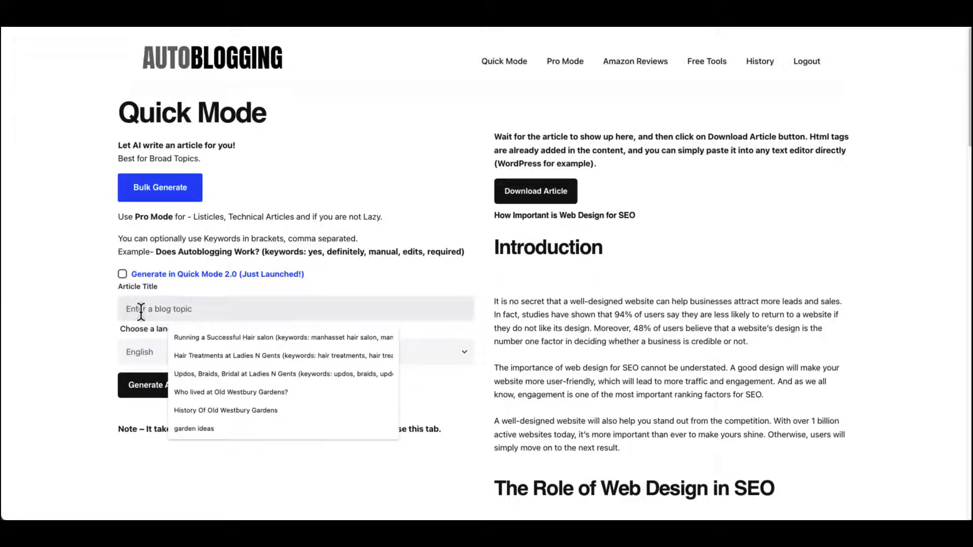
key("ctrl+v")
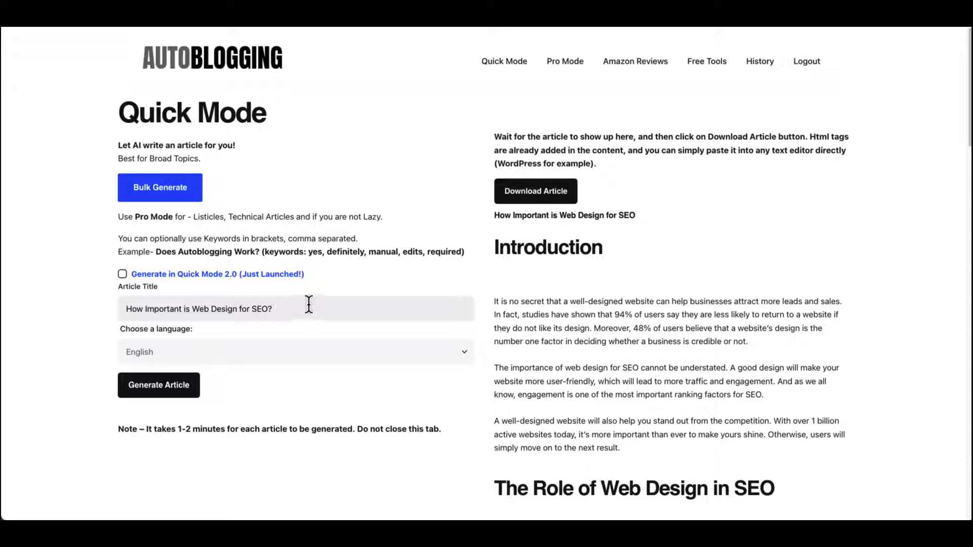
type("(")
type("web design")
key("BackSpace")
key("BackSpace")
key("BackSpace")
key("BackSpace")
key("BackSpace")
key("BackSpace")
key("BackSpace")
key("BackSpace")
key("BackSpace")
key("BackSpace")
type("keywor")
type("ds:")
type(" web designer")
type(" web designer, new york")
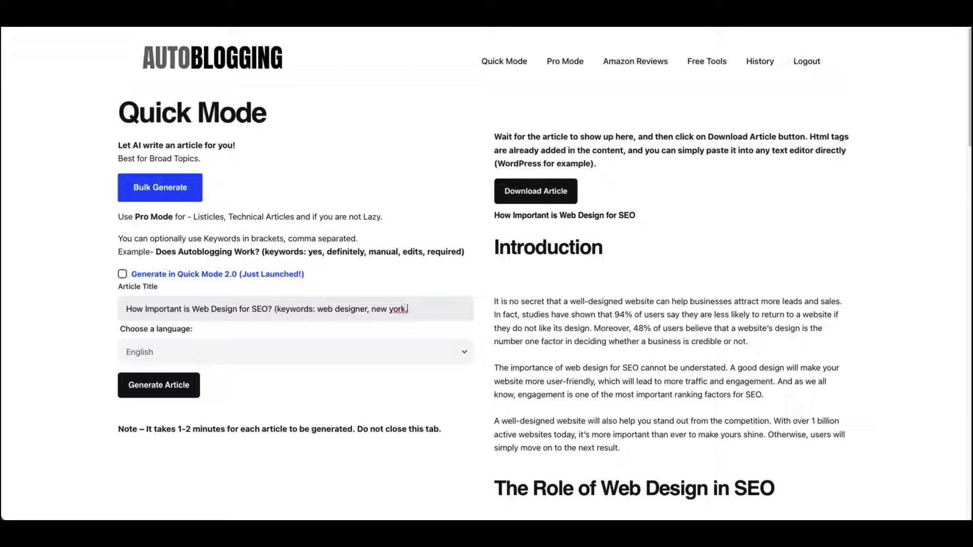
type(", seo, digital marketing, web agency")
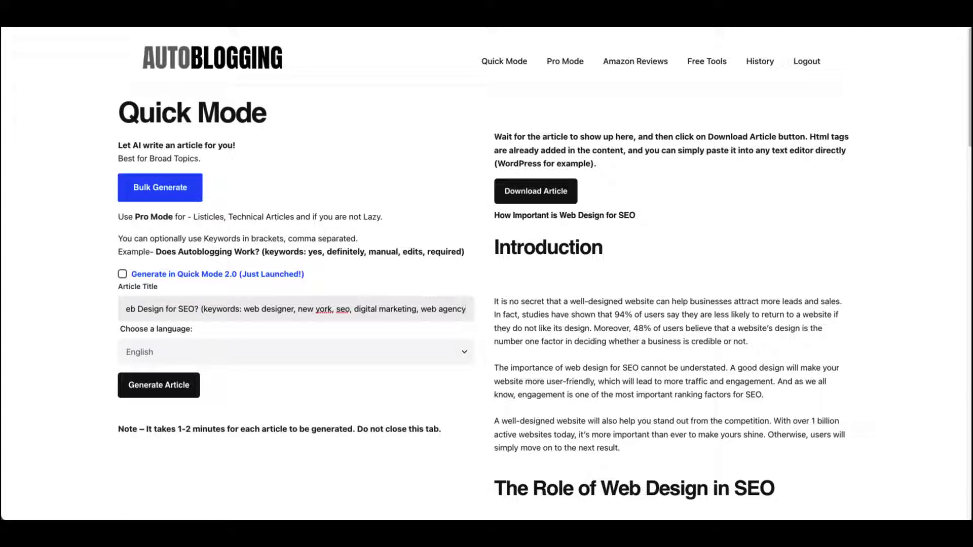
type(")")
left_click(167, 388)
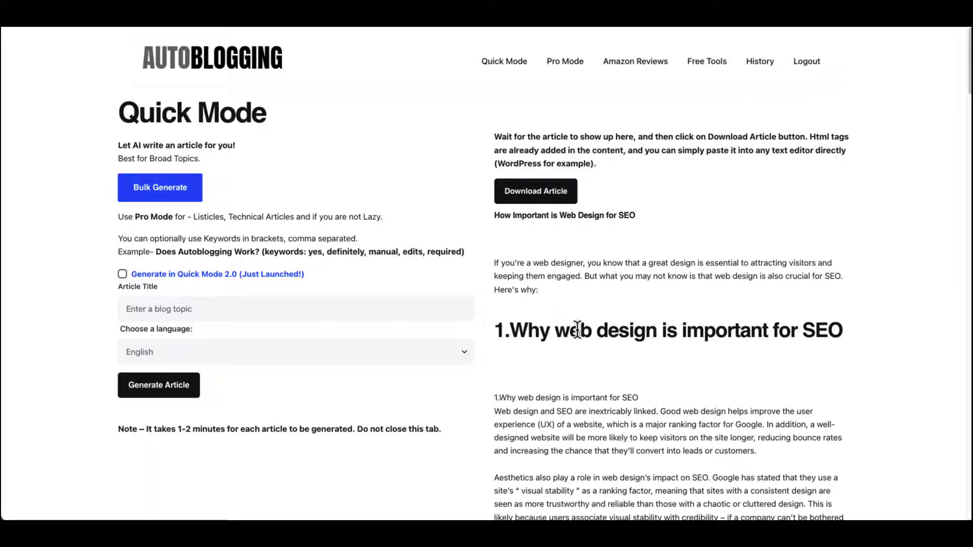
scroll(522, 297, "down", 1)
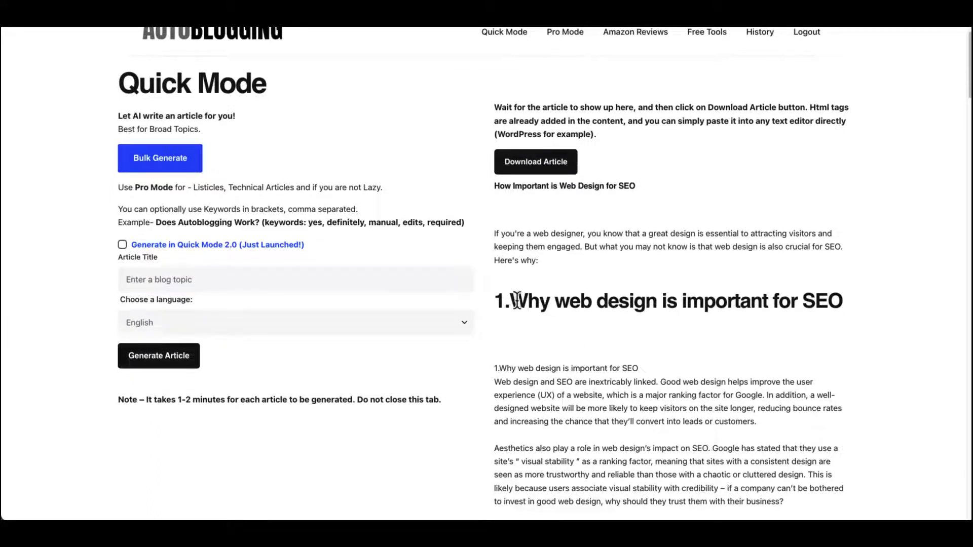
scroll(598, 340, "down", 1)
scroll(654, 319, "down", 1)
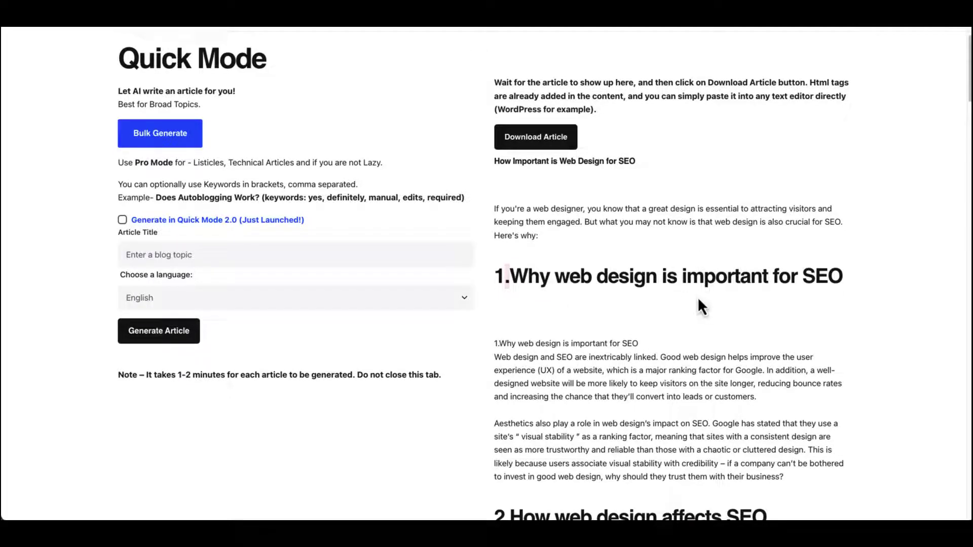
scroll(698, 299, "down", 5)
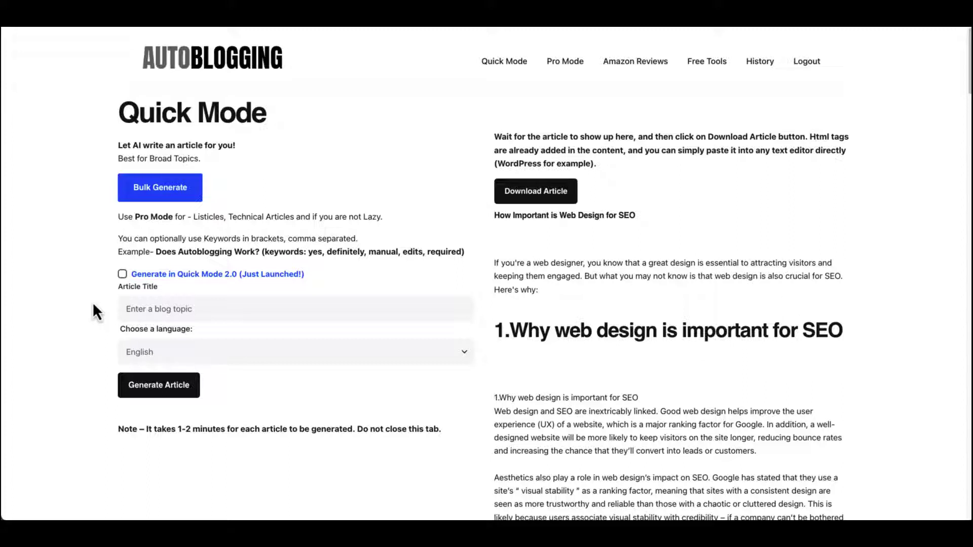
- Generate 'Ways to run a successful web agency in New York' with keywords new york, web design, marketing
left_click(130, 312)
type("How to ")
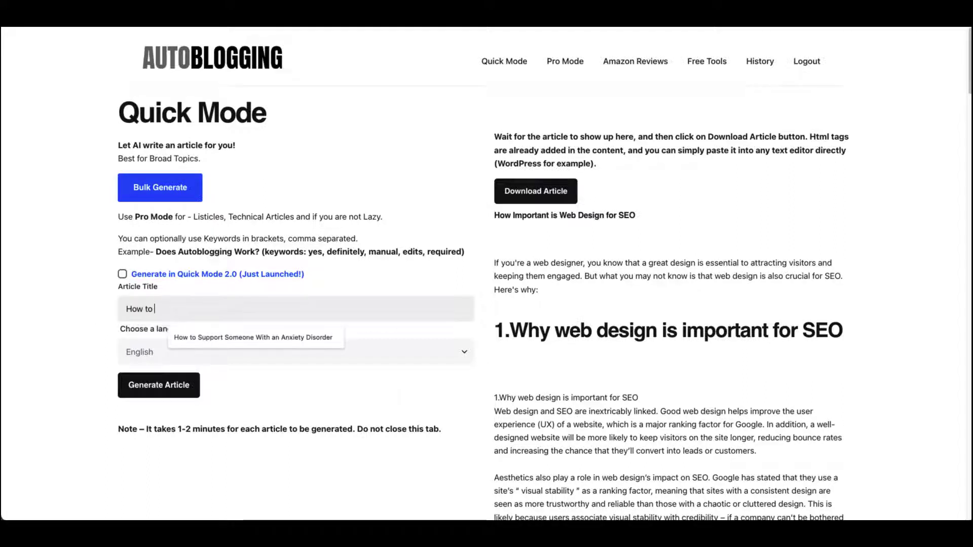
type("run a")
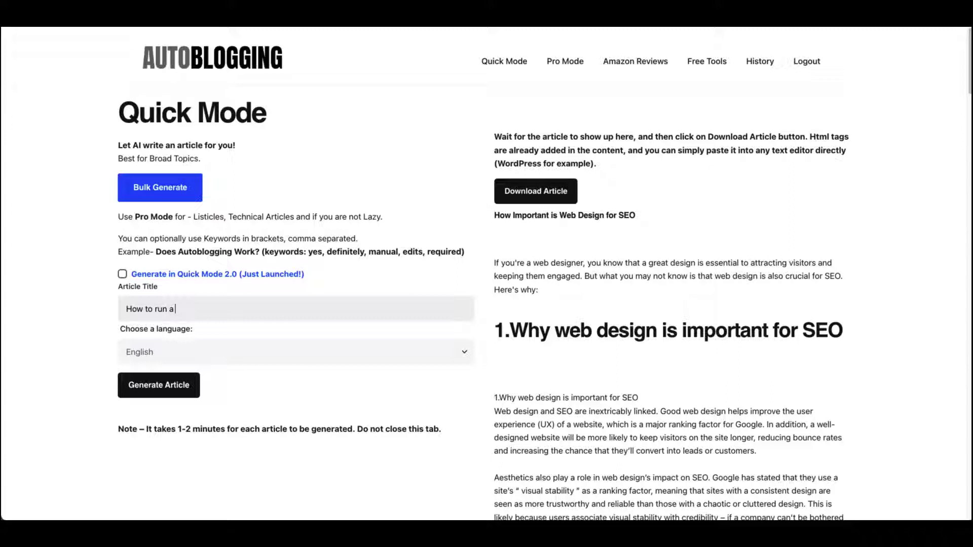
key("BackSpace")
key("BackSpace")
key("BackSpace")
key("BackSpace")
key("BackSpace")
key("BackSpace")
key("BackSpace")
key("BackSpace")
key("BackSpace")
key("BackSpace")
key("BackSpace")
key("BackSpace")
type("Ways to run a successful web a")
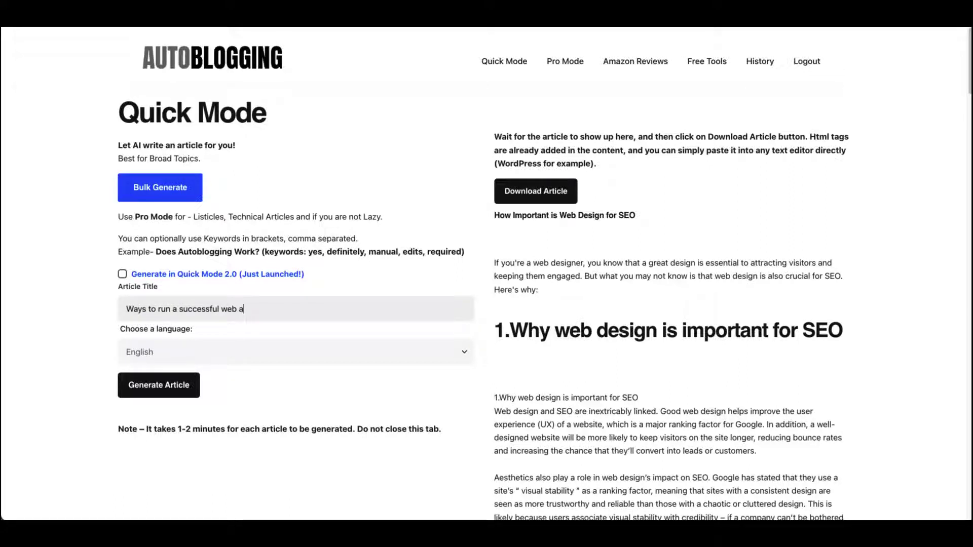
type("gan")
key("BackSpace")
type("ency")
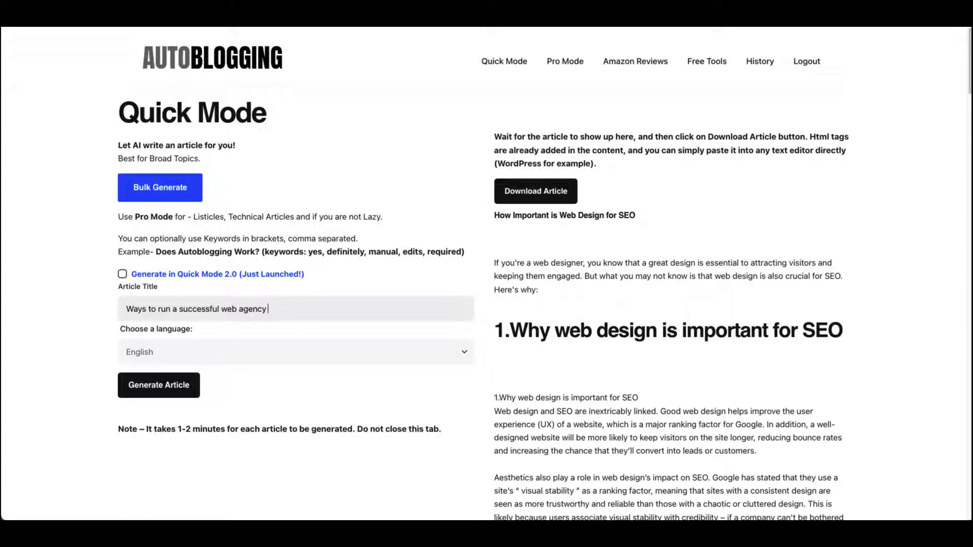
type(" in New York (keywords: new")
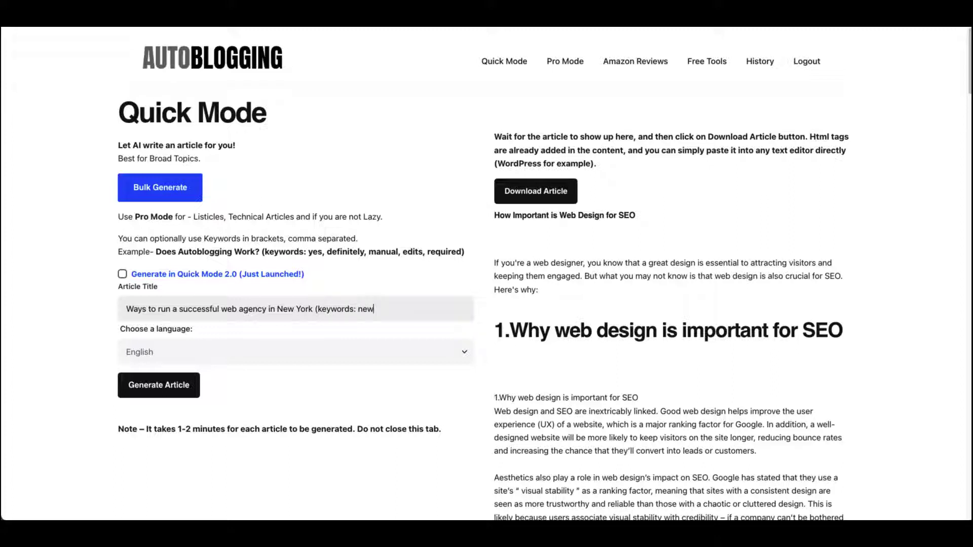
type(" york, web design, marketing")
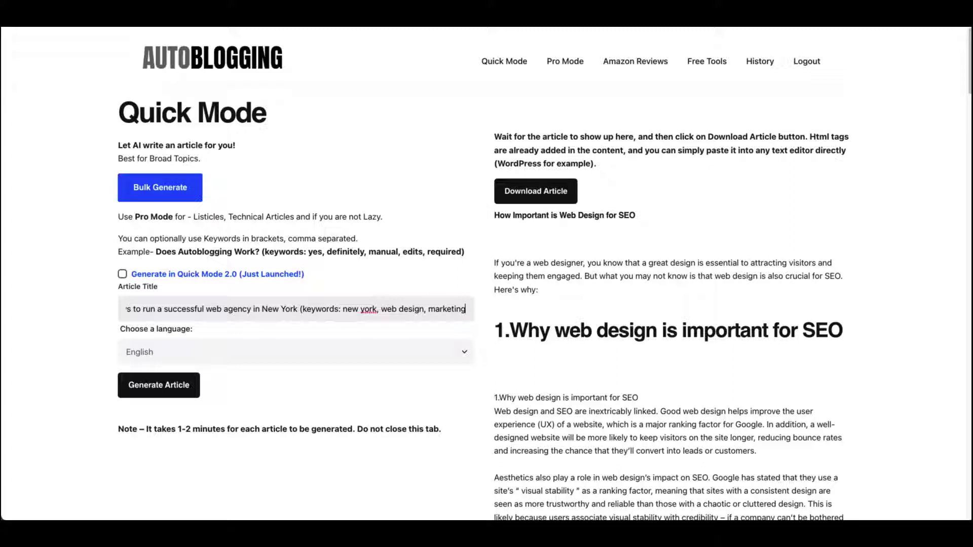
type(")")
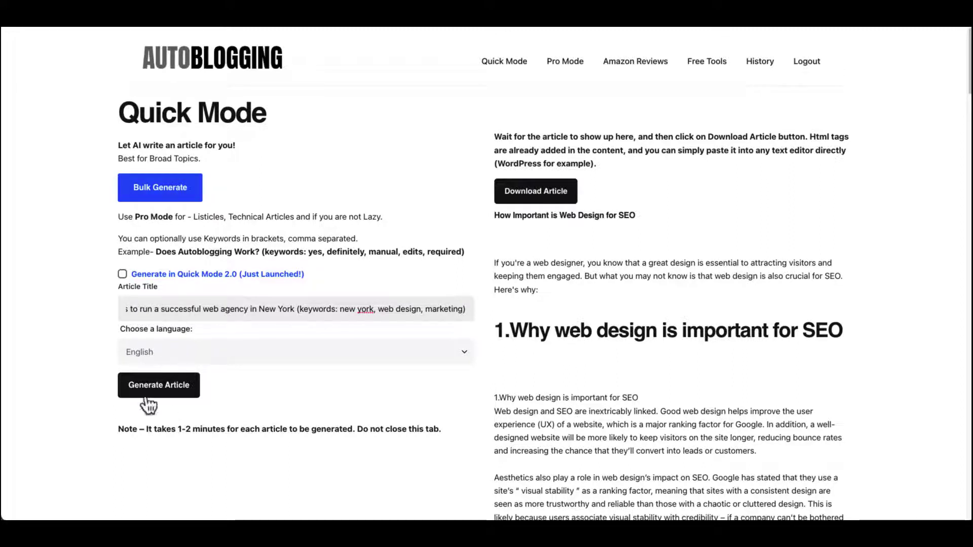
left_click(170, 387)
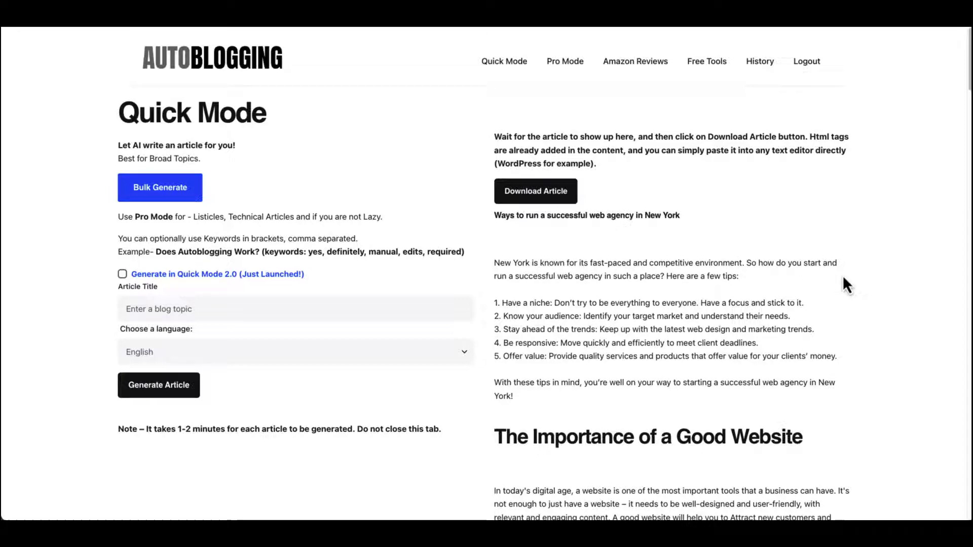
scroll(535, 411, "down", 2)
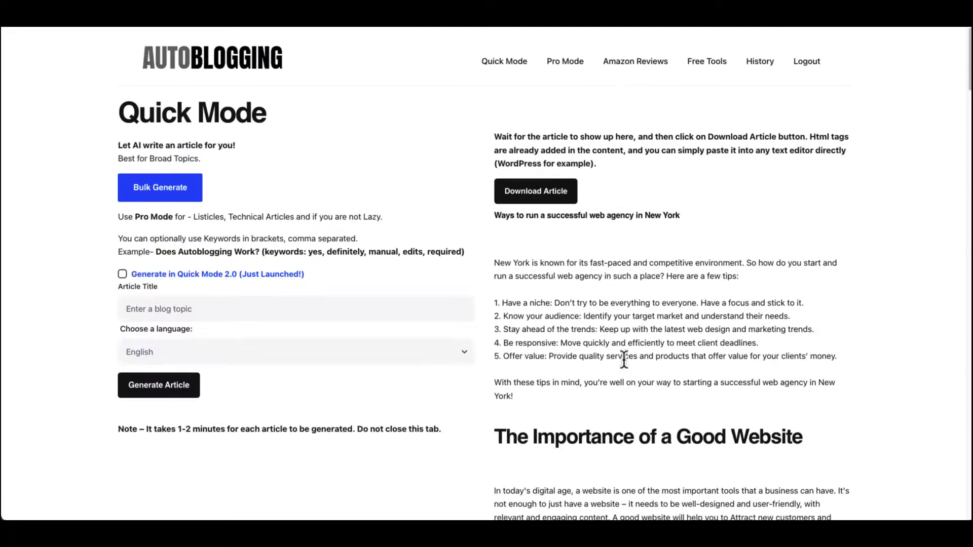
left_click(127, 309)
left_click(91, 288)
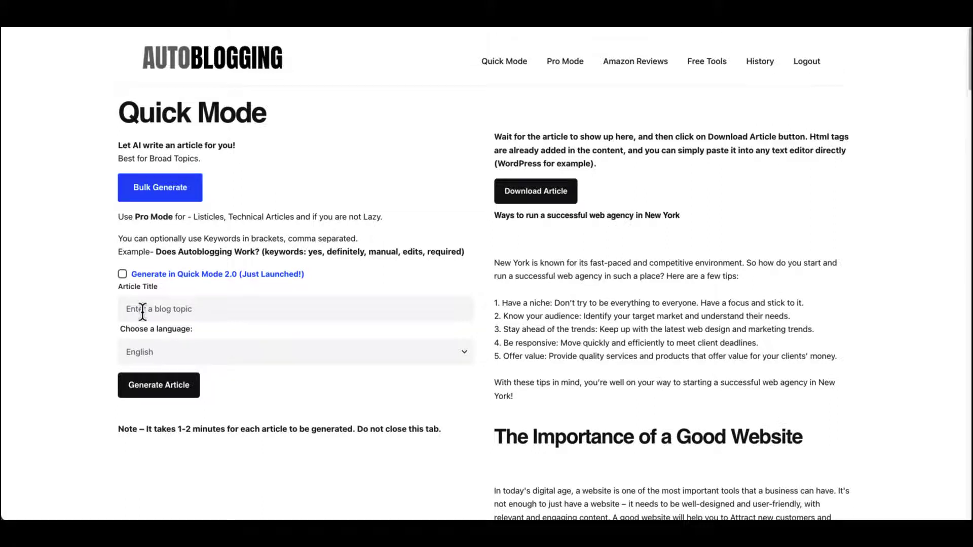
- Generate 'Web development' with keywords web design, agency, new york, nyc, Maxburst
left_click(130, 308)
left_click(90, 301)
left_click(147, 310)
left_click(111, 307)
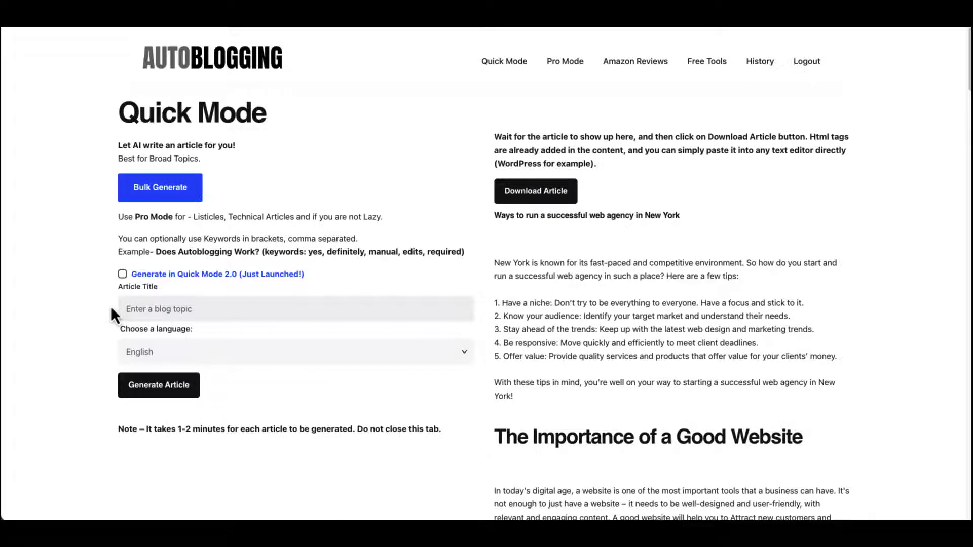
left_click(124, 308)
type("Web development at MaxBurst (")
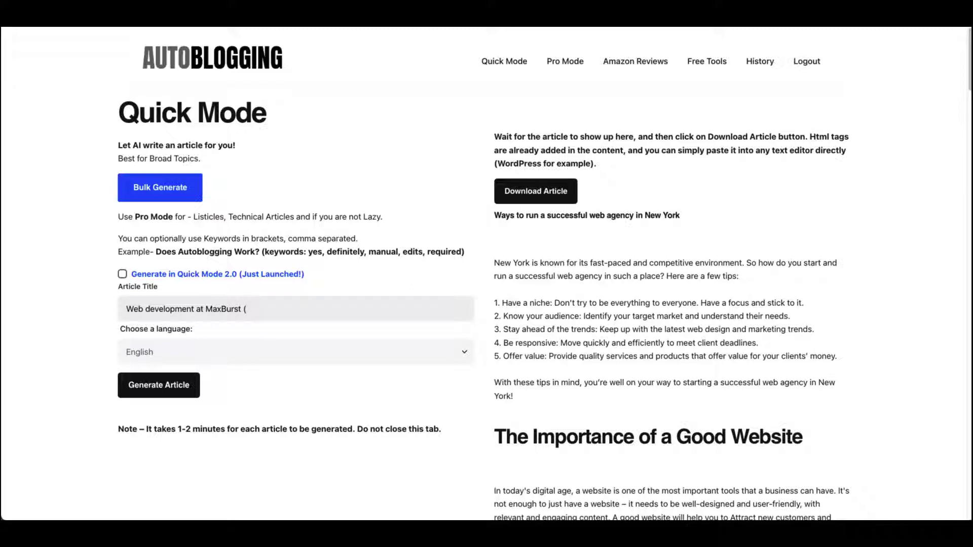
type("keywords: web design, agency, new")
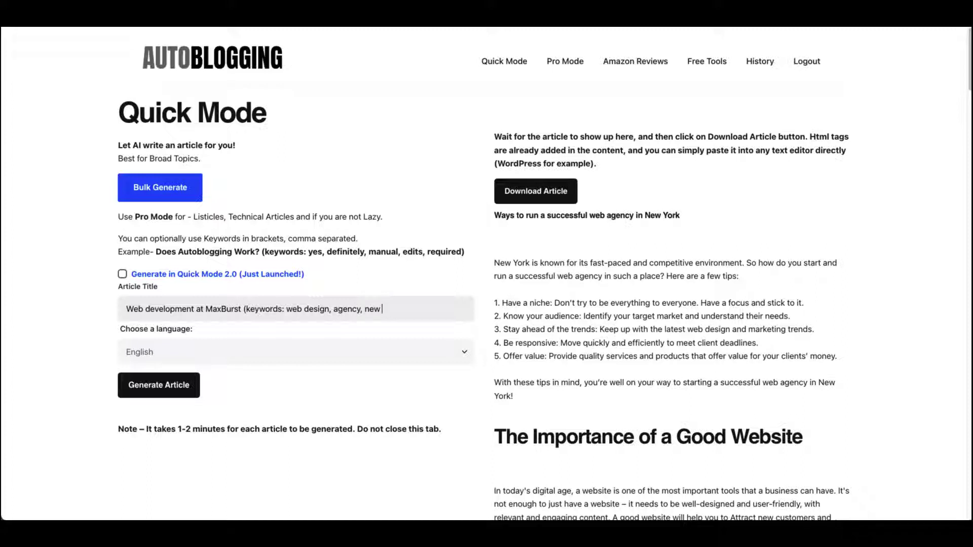
type(" york, nyc, Maxburst")
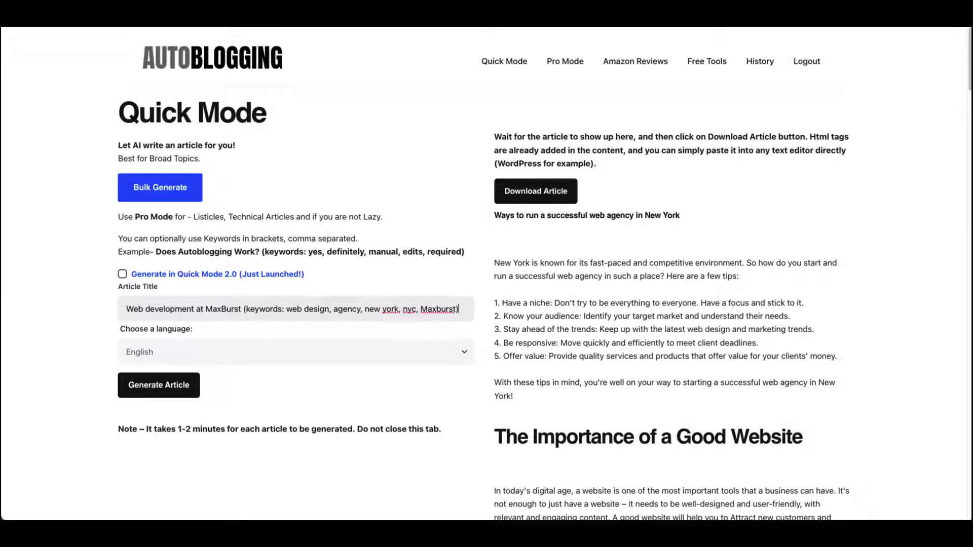
type(")")
left_click(171, 395)
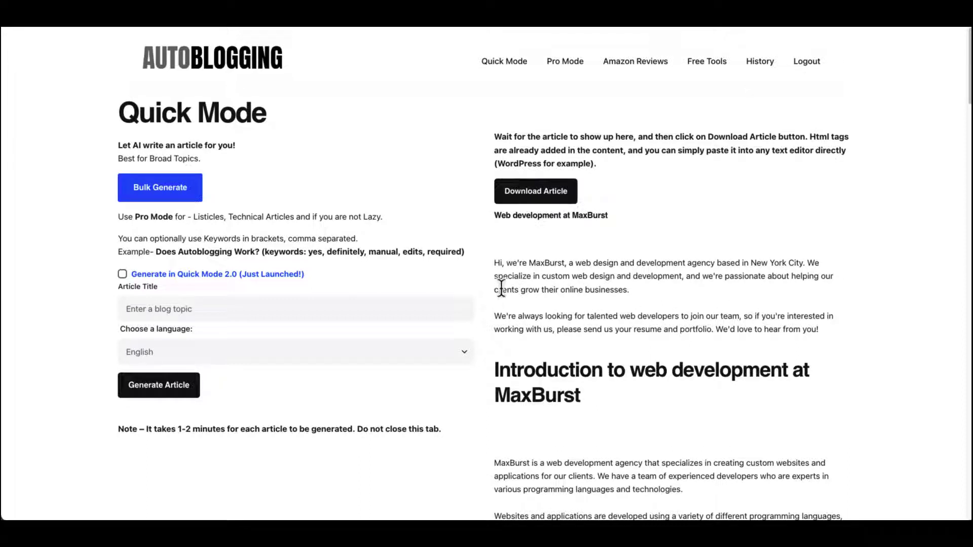
scroll(560, 332, "down", 1)
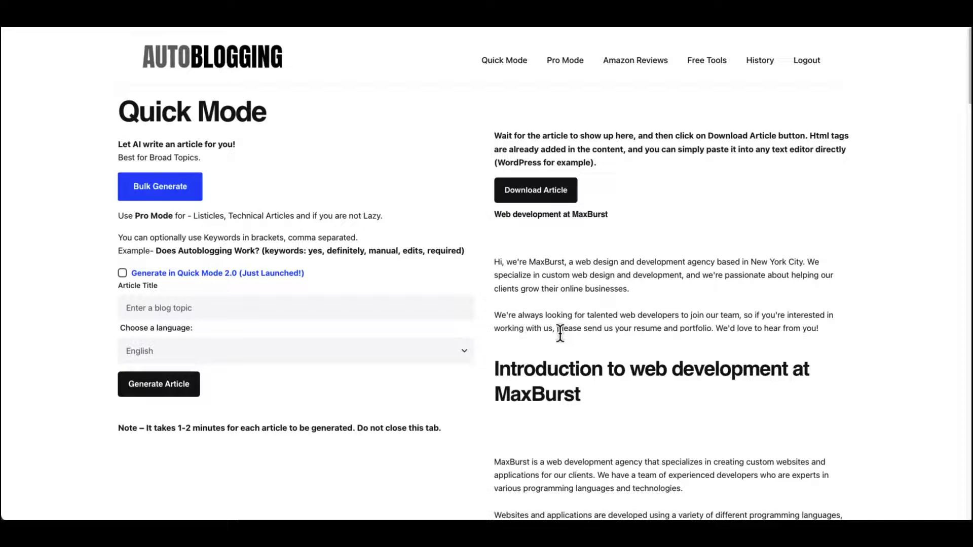
scroll(559, 332, "down", 5)
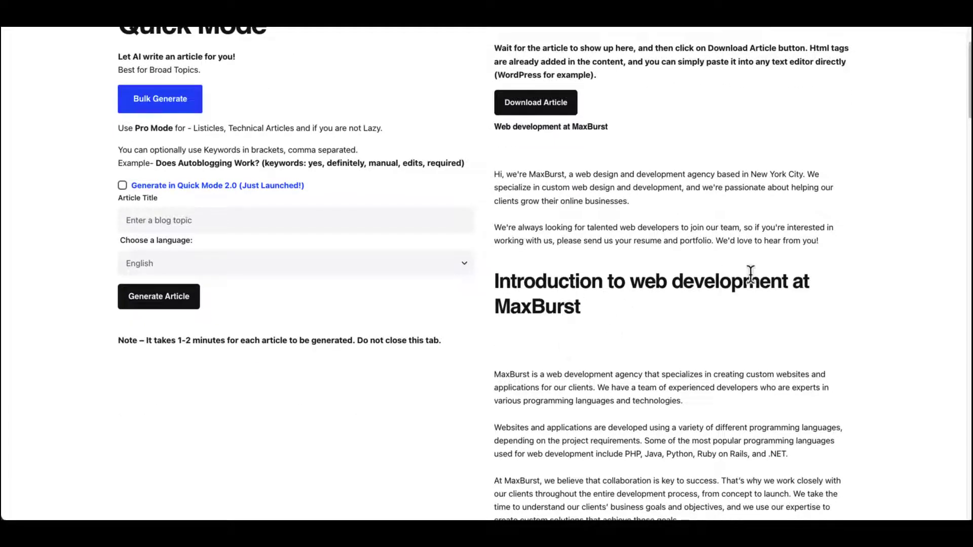
scroll(545, 329, "down", 4)
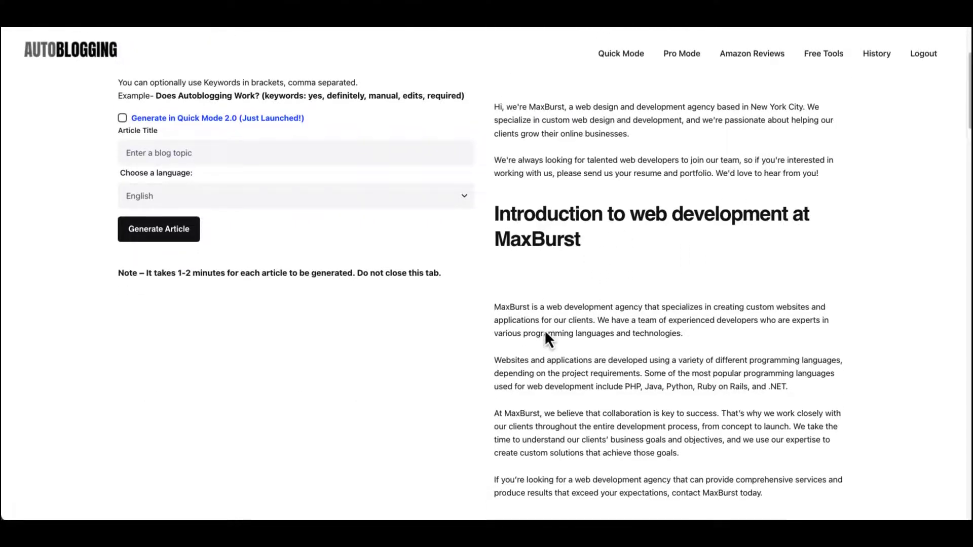
scroll(545, 334, "down", 18)
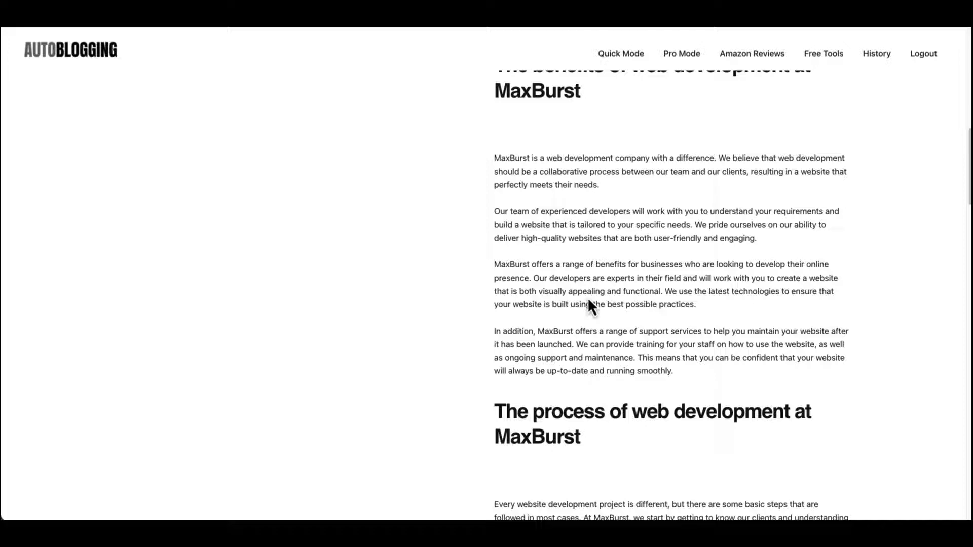
scroll(589, 305, "down", 17)
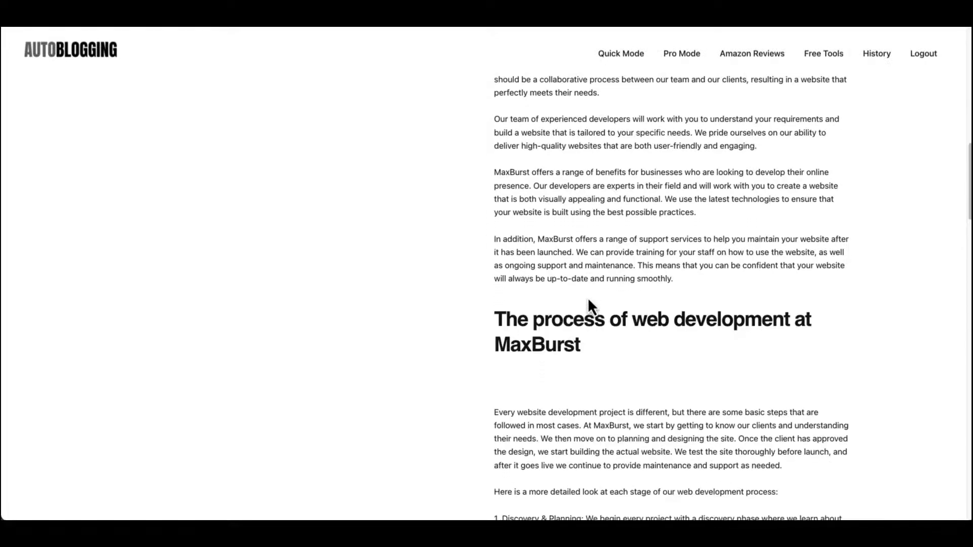
scroll(588, 301, "down", 20)
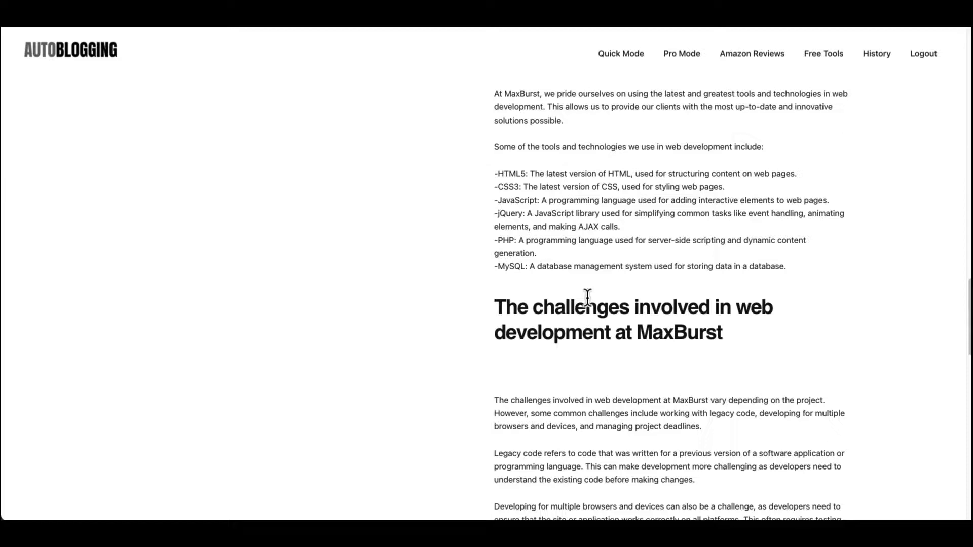
scroll(588, 307, "down", 20)
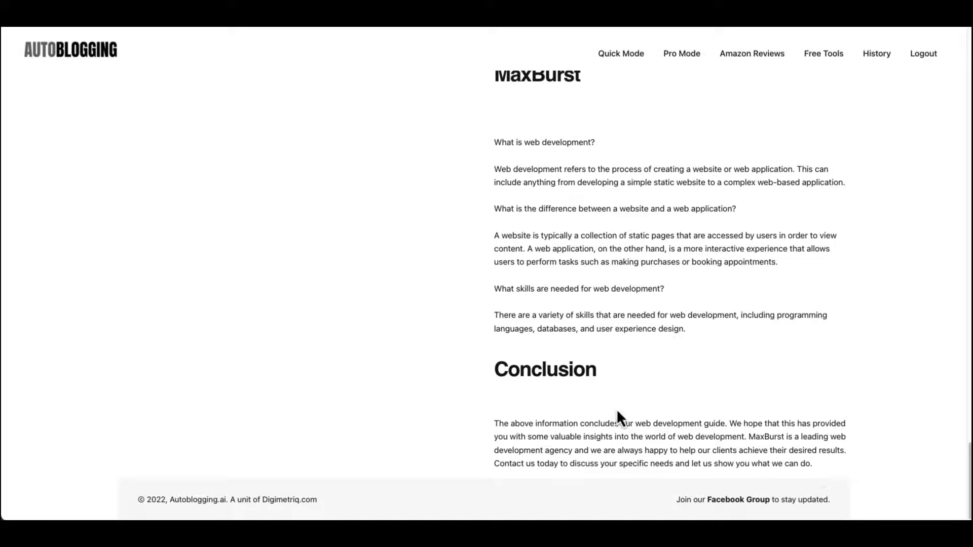
scroll(617, 413, "up", 20)
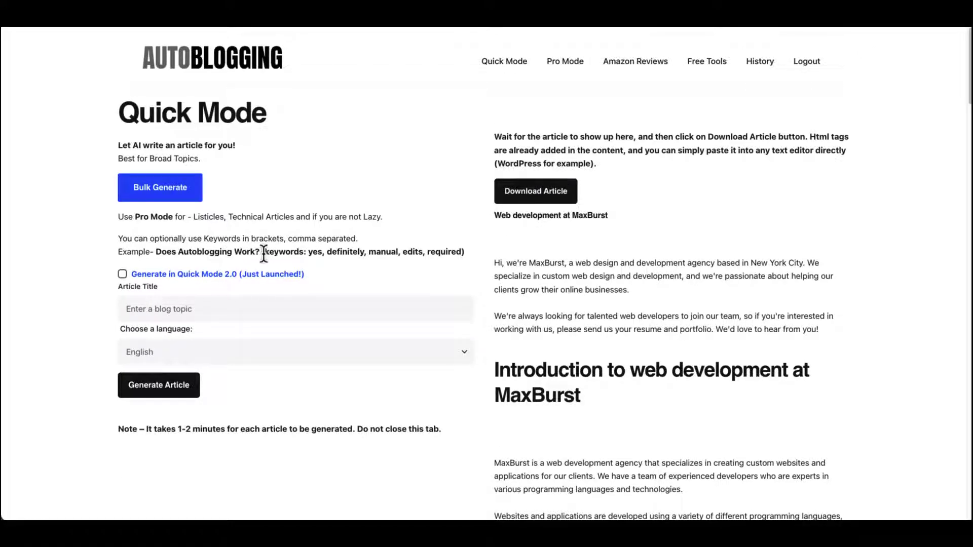
- Generate a Quick Mode 2.0 article titled 'Benefits of SEO on a website'
left_click_drag(264, 252, 358, 252)
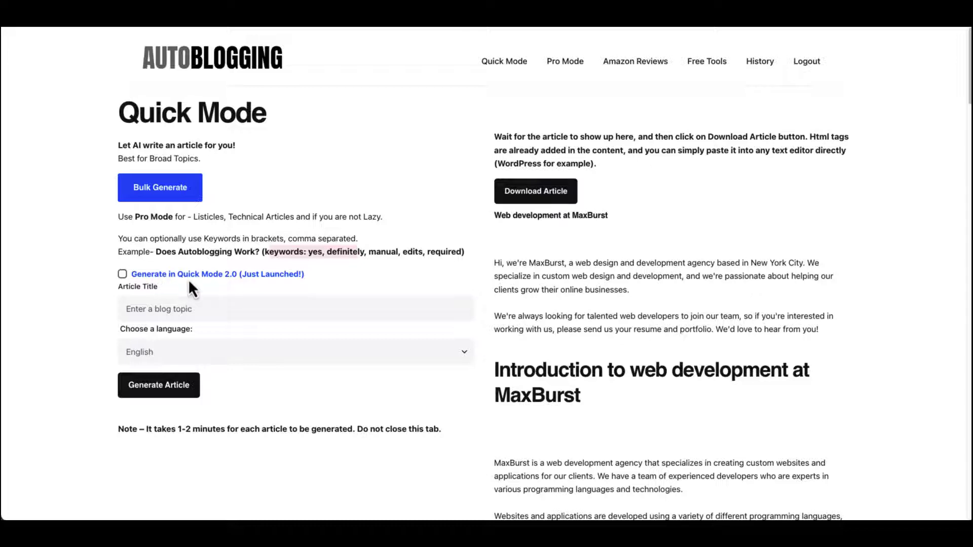
left_click(123, 275)
left_click(145, 310)
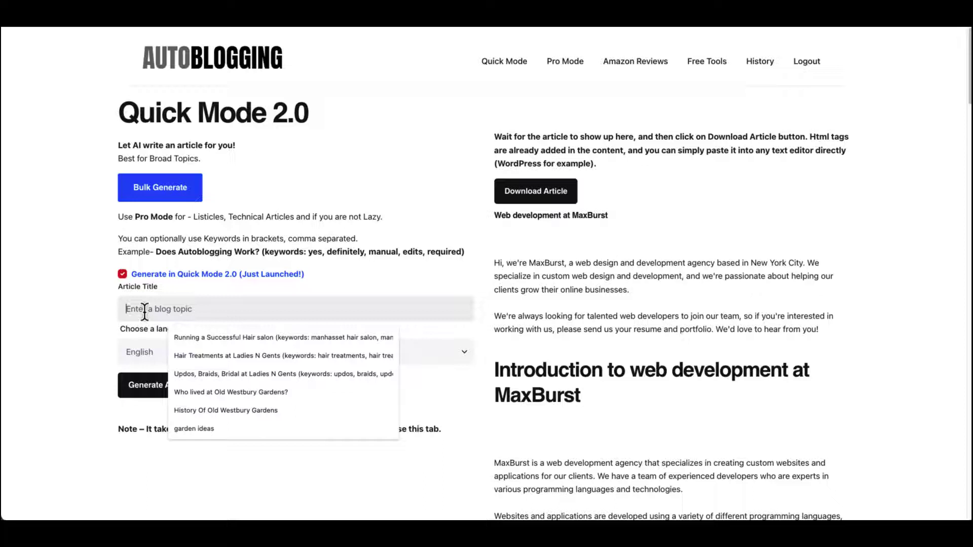
type("Benefits")
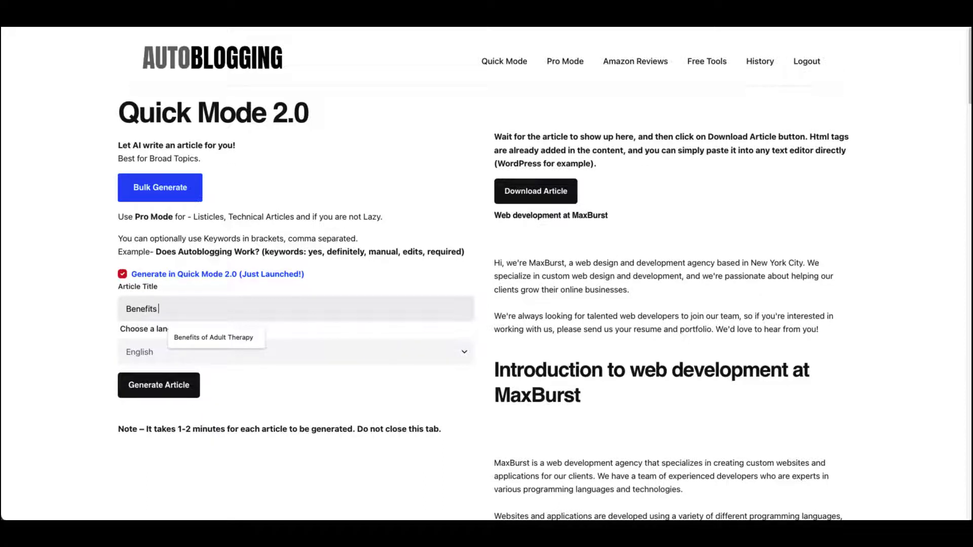
type(" of SEO on a w")
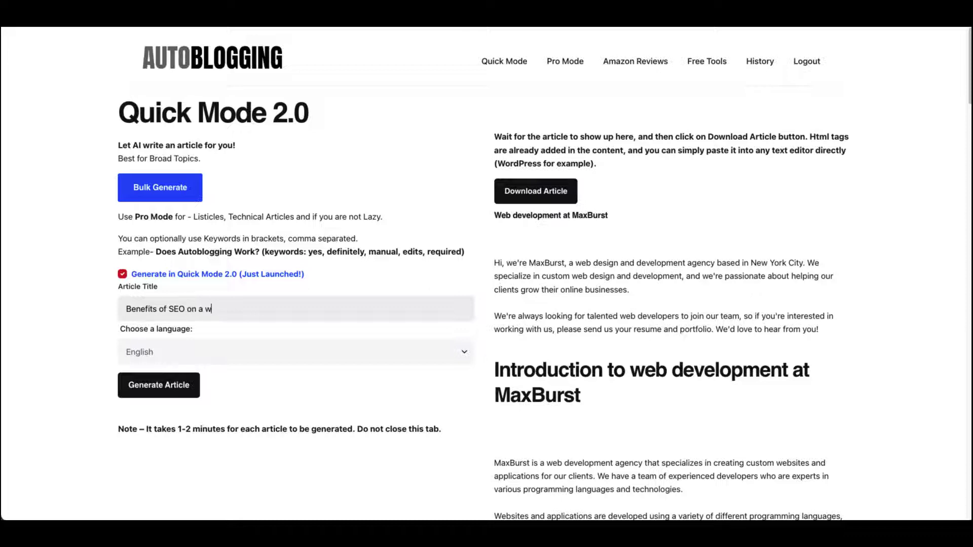
type("ebsite")
left_click(165, 391)
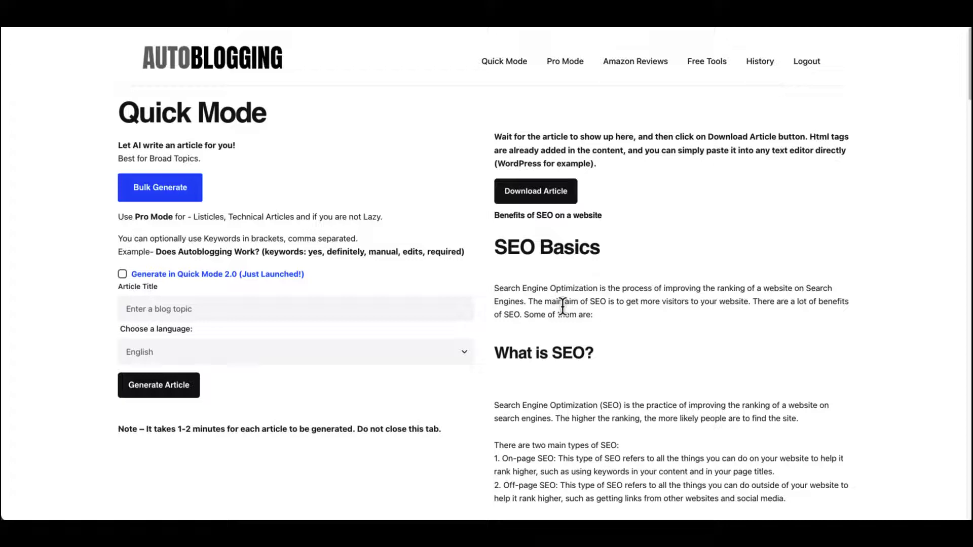
- Scroll through the generated SEO benefits article, then go to the Free Tools page
scroll(549, 294, "down", 4)
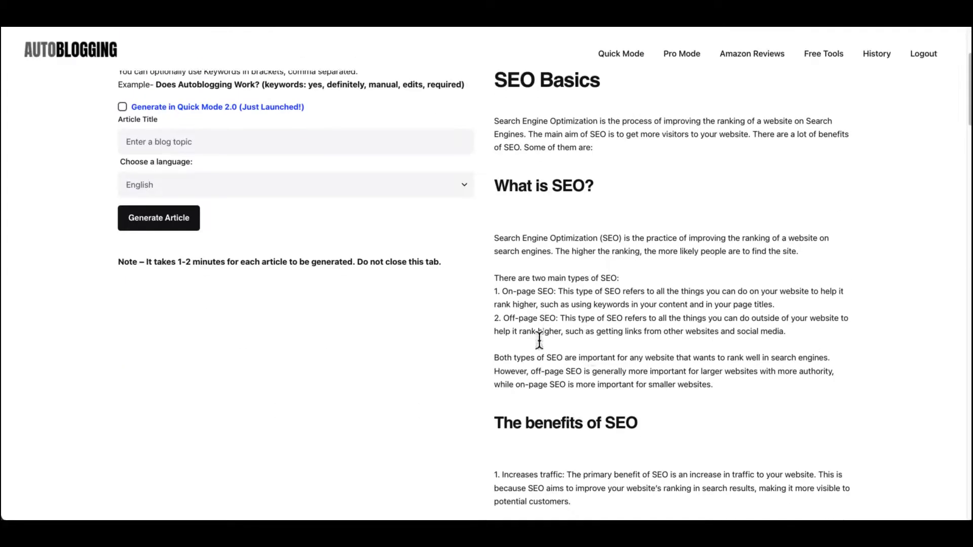
scroll(539, 340, "down", 5)
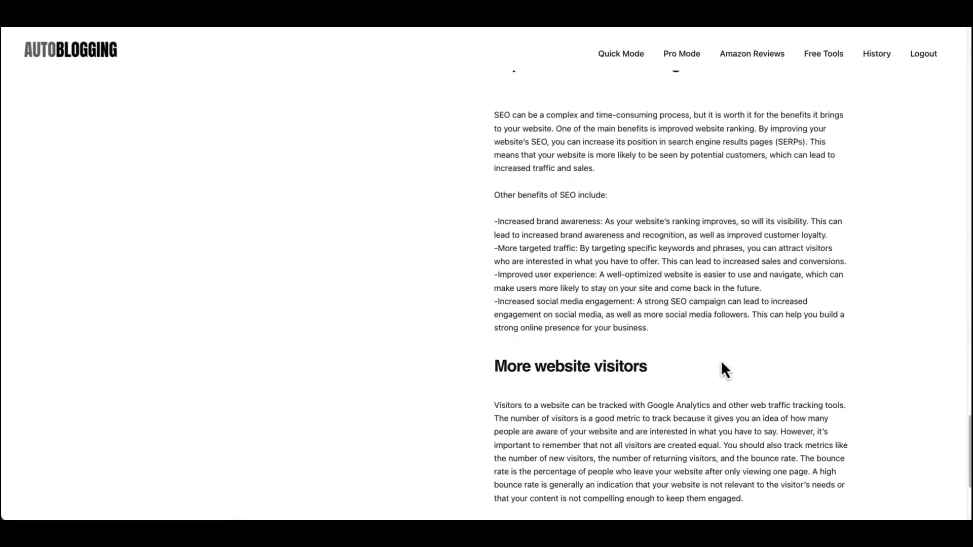
scroll(672, 378, "down", 5)
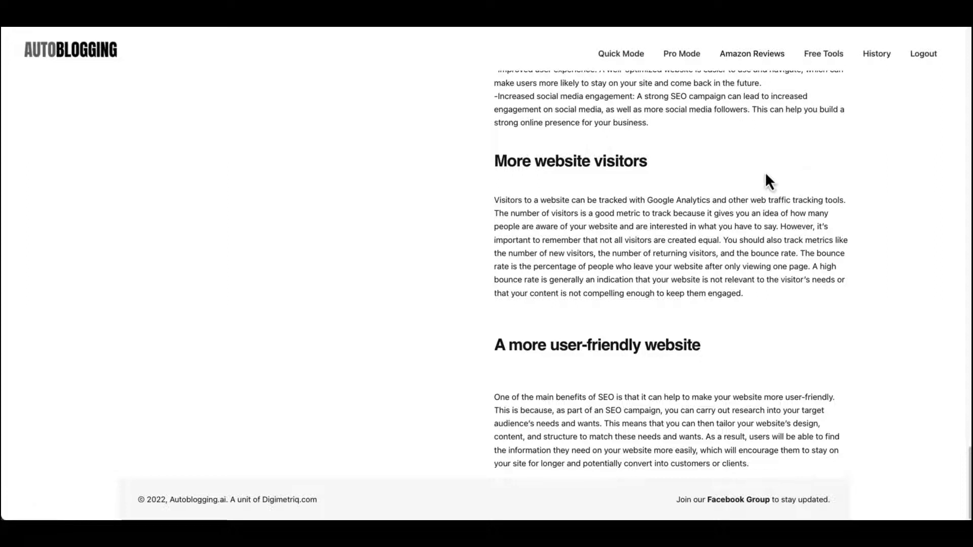
left_click(829, 65)
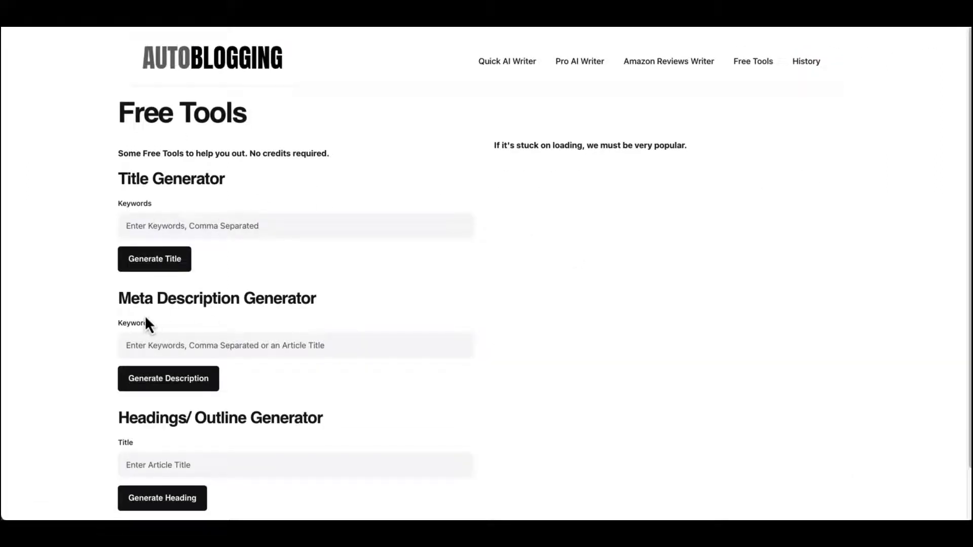
- Generate a headings outline for the pasted title 'How Important is Web Design for SEO?'
scroll(285, 324, "down", 1)
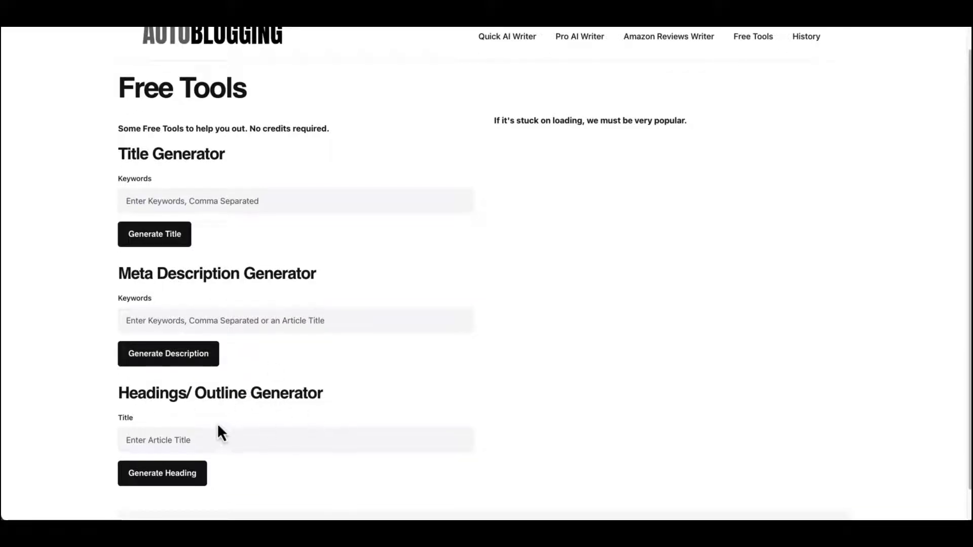
left_click(149, 439)
type("How Important is Web Design for SEO?")
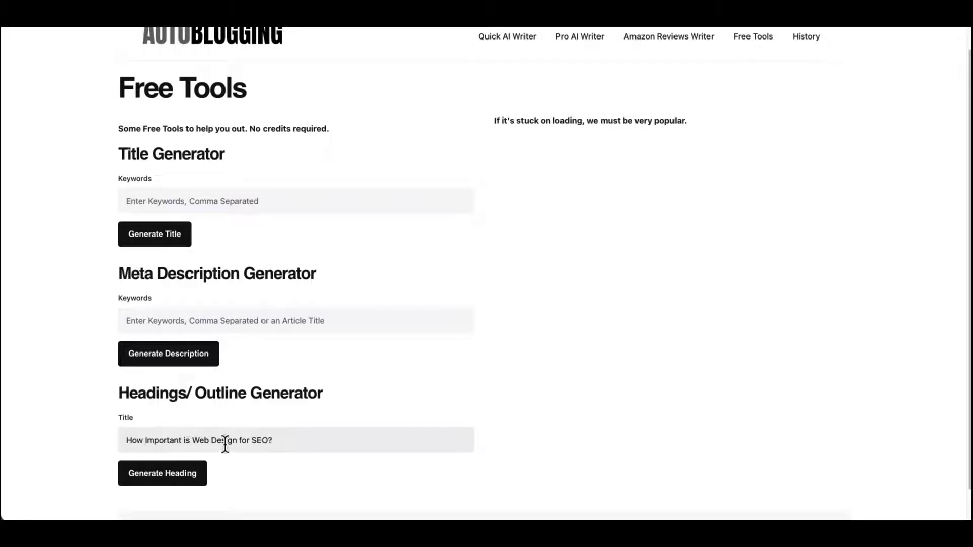
left_click(187, 482)
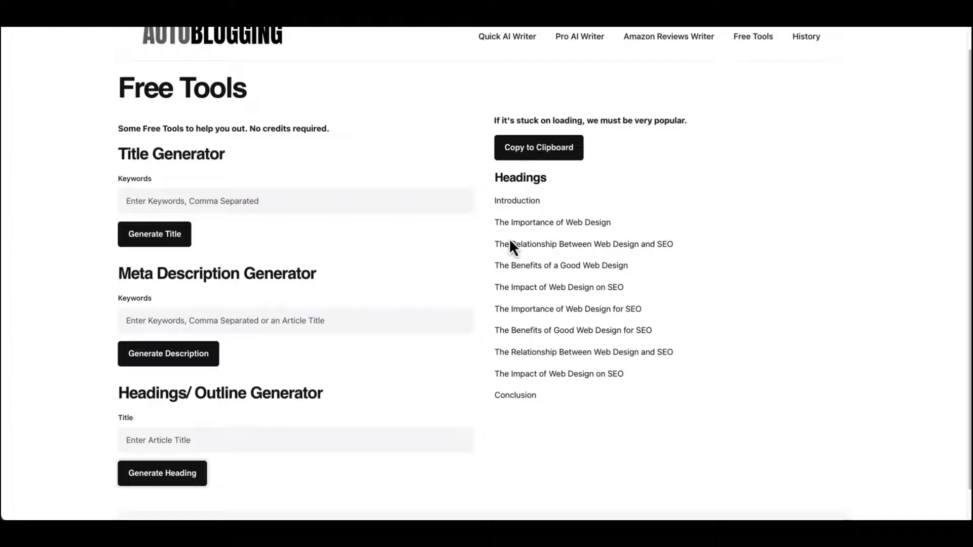
- Highlight the generated headings list, then return to the Quick AI Writer
left_click_drag(496, 201, 592, 330)
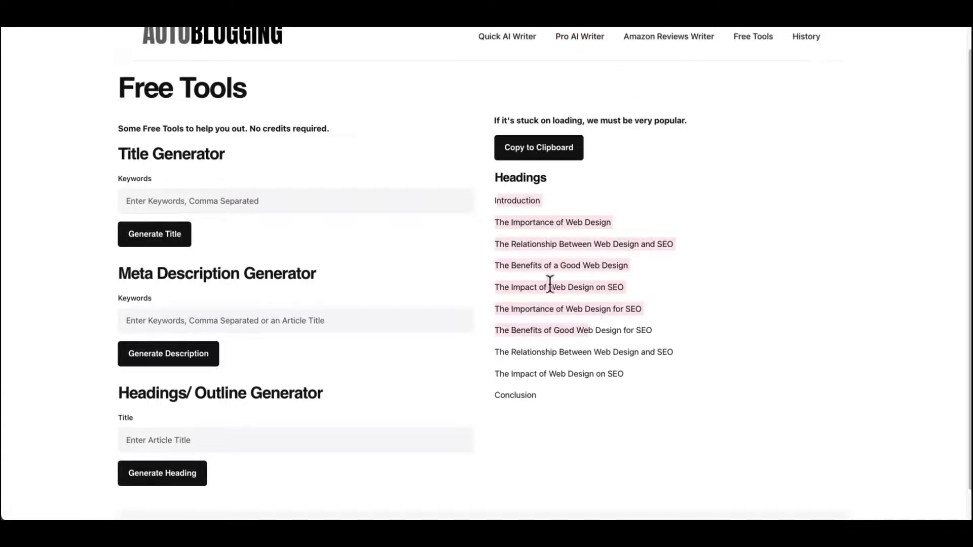
left_click(651, 378)
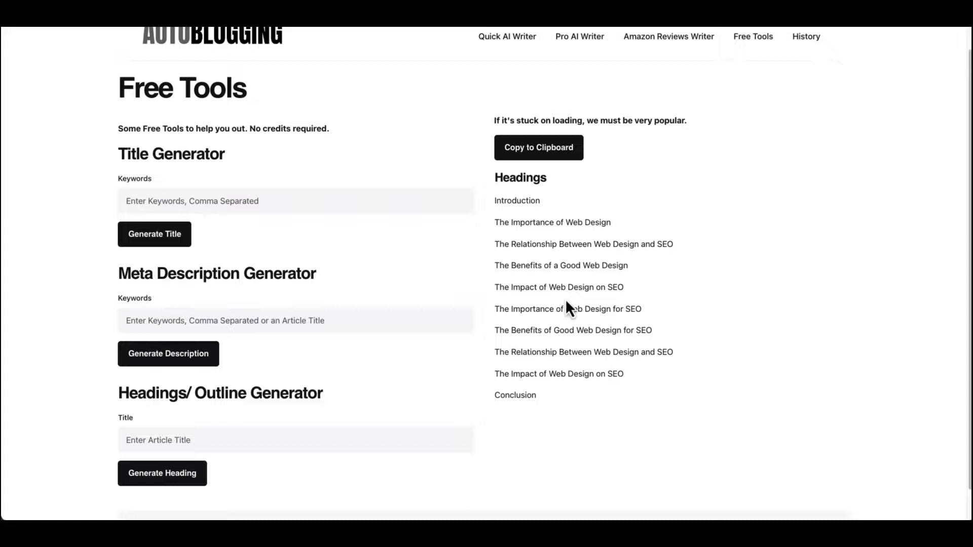
left_click_drag(590, 265, 504, 265)
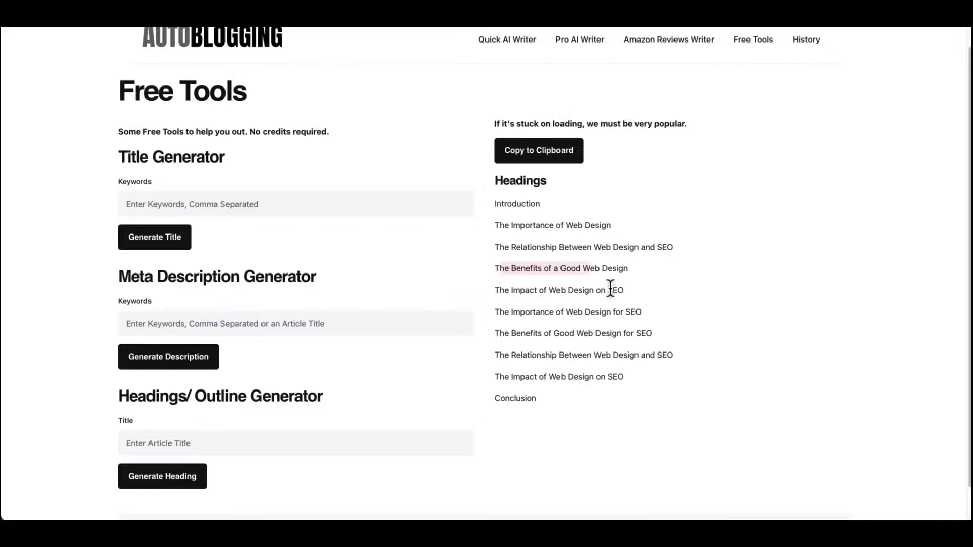
scroll(610, 285, "up", 1)
left_click(505, 66)
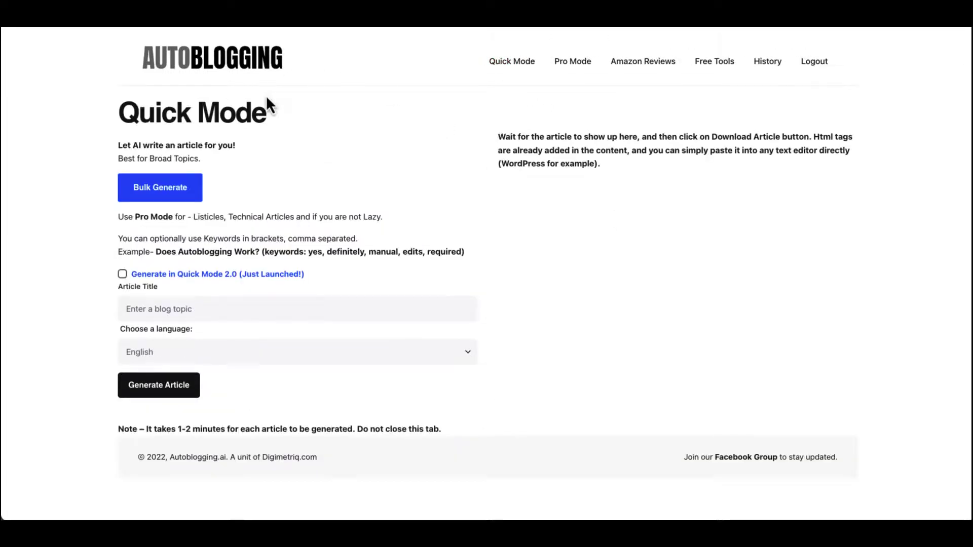